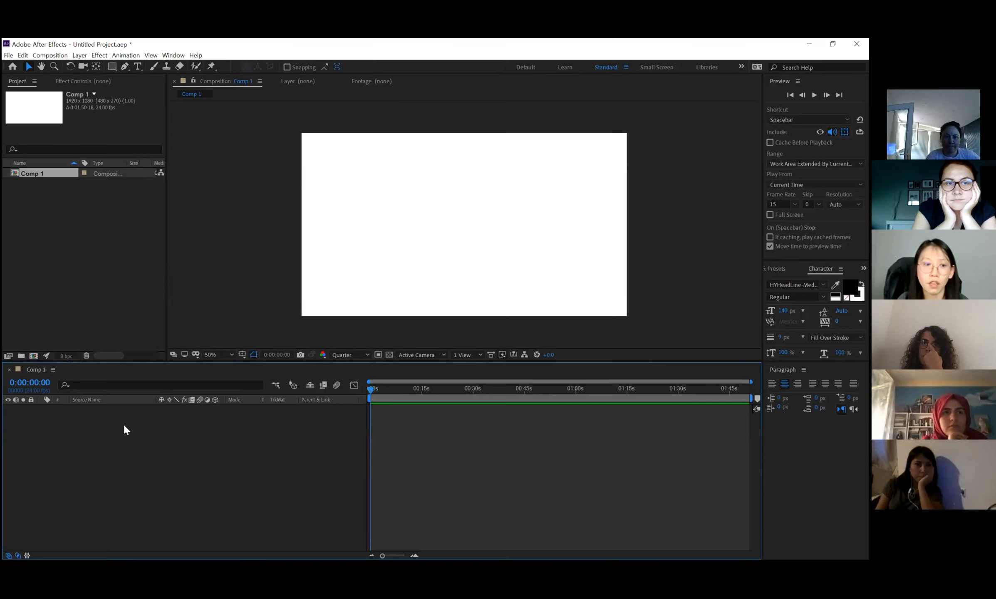
Create a comp-sized medium red solid and scale it down to an upright rectangle in the centre of the frame.
right_click(92, 465)
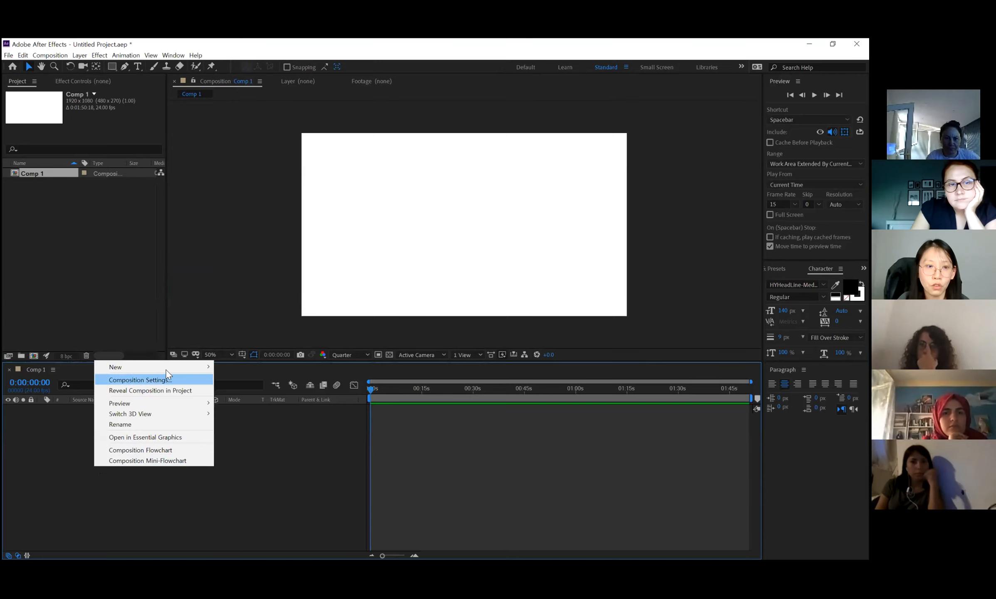
mouse_move(168, 366)
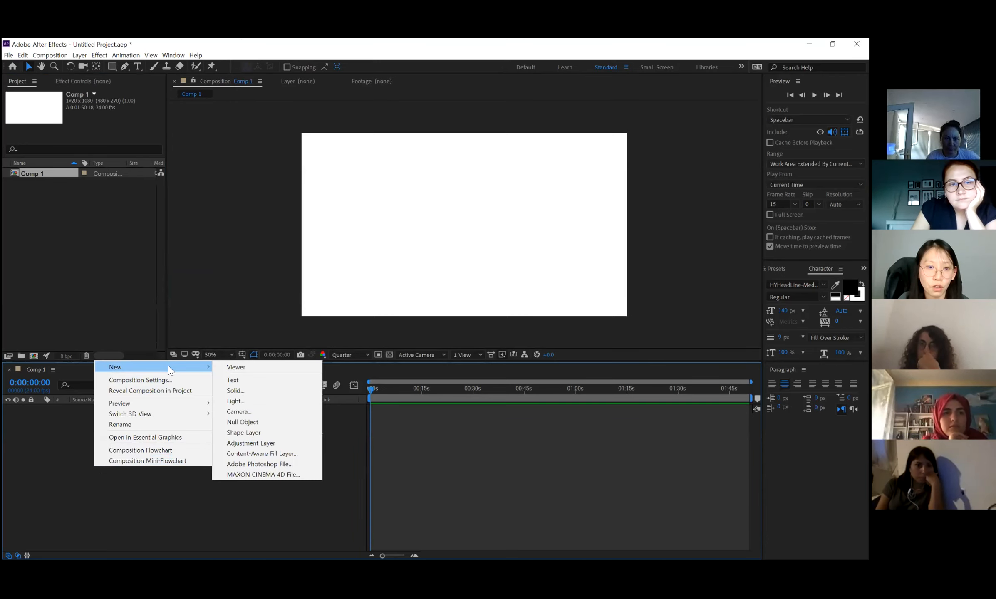
click(263, 392)
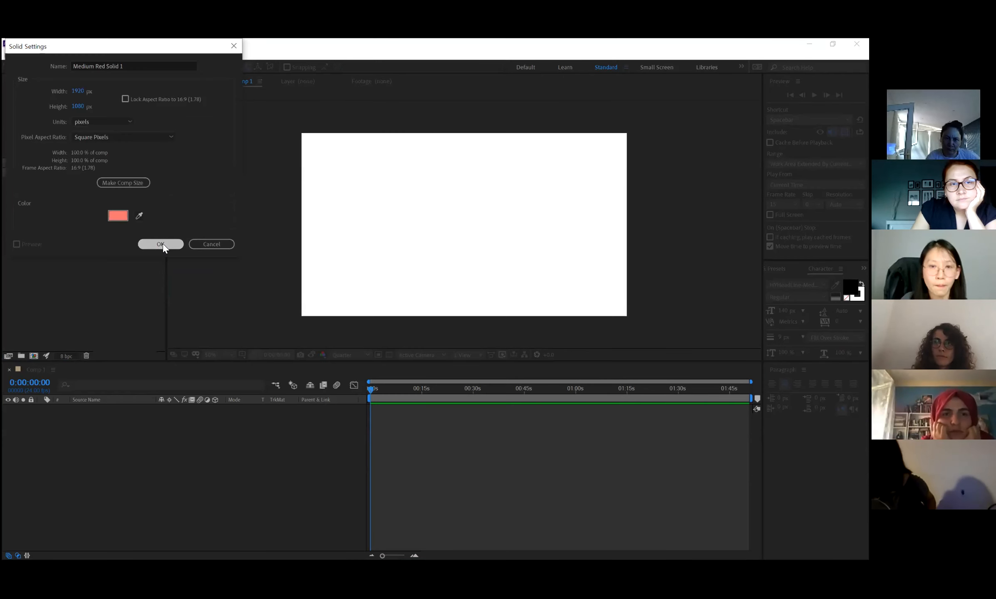
key(Return)
drag(627, 134, 506, 149)
click(30, 437)
click(91, 408)
Add a blue (2A00FF) solid and reshape it into a narrow full-height vertical bar beside the red rectangle.
key(ctrl+y)
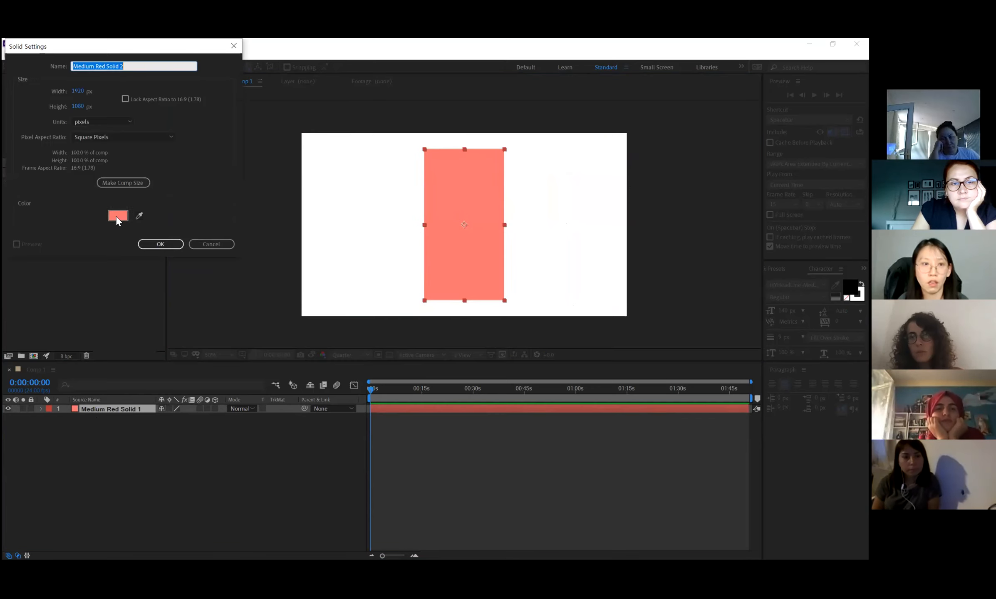
click(118, 220)
click(156, 104)
drag(129, 82, 169, 56)
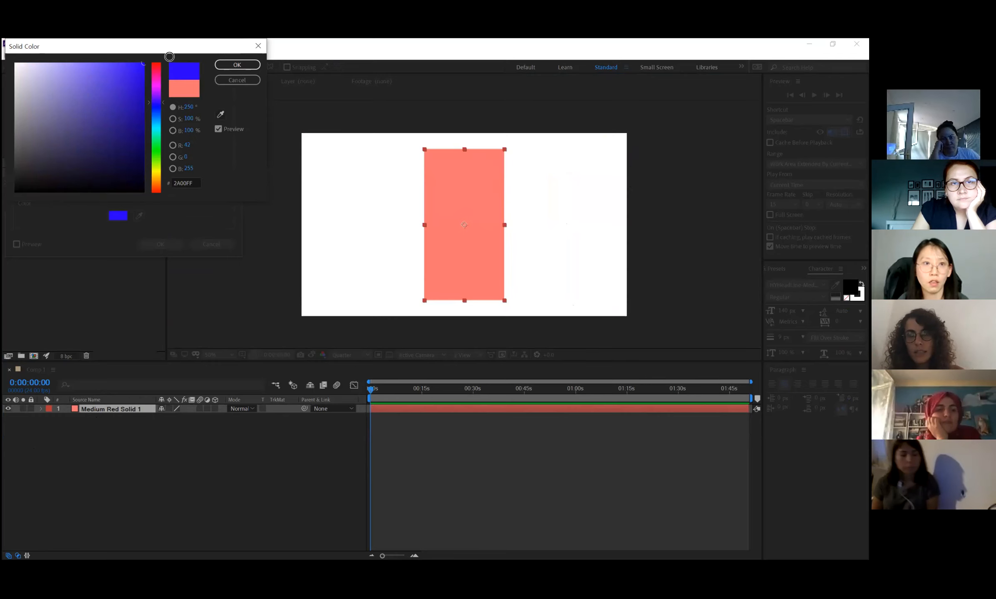
click(237, 64)
click(160, 245)
drag(628, 133, 388, 159)
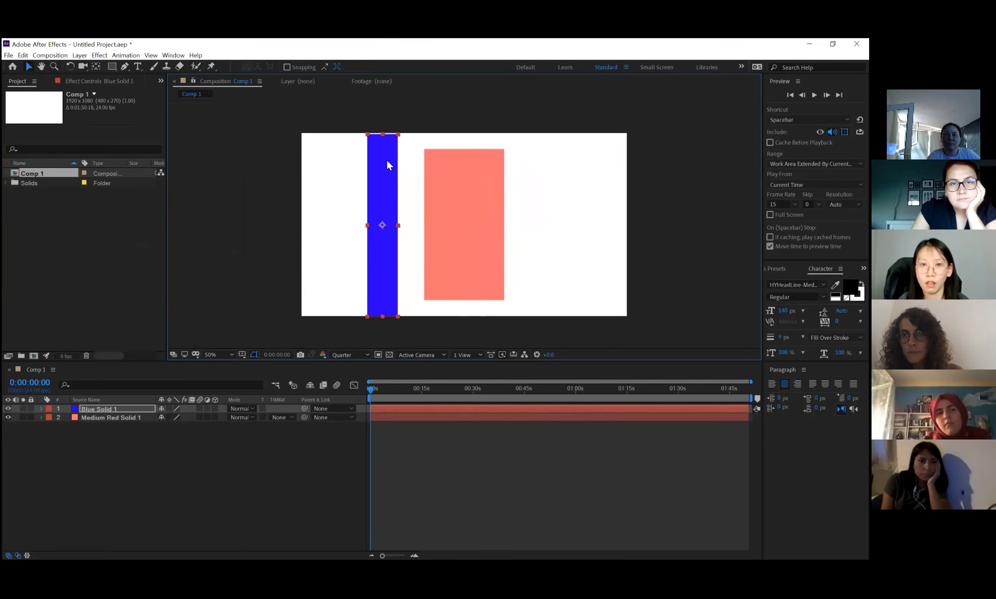
Add a yellow (FFCA00) solid and shape it into a thin horizontal bar crossing the middle of the frame.
click(104, 410)
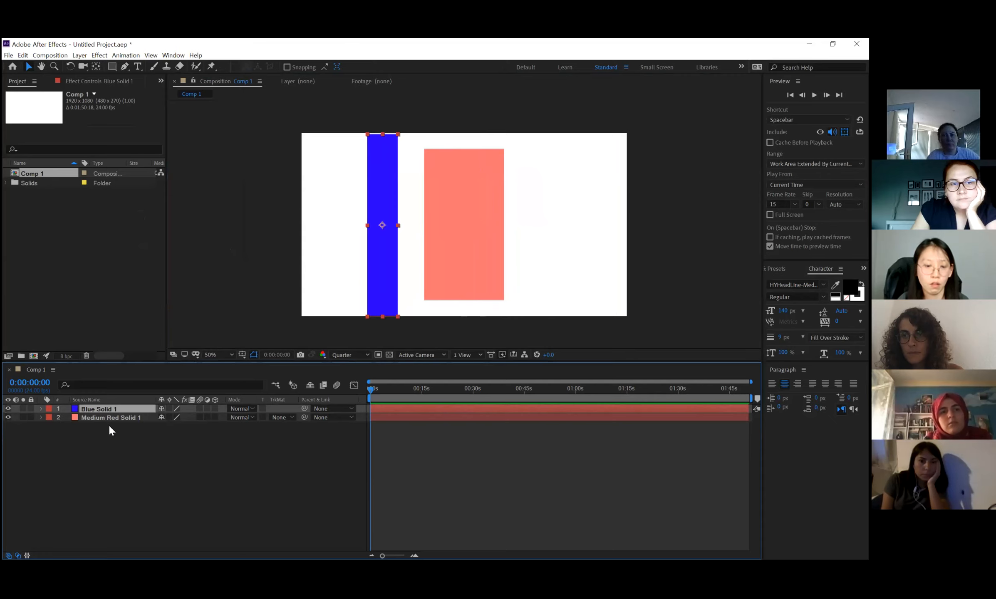
key(ctrl+shift+y)
click(117, 216)
click(158, 175)
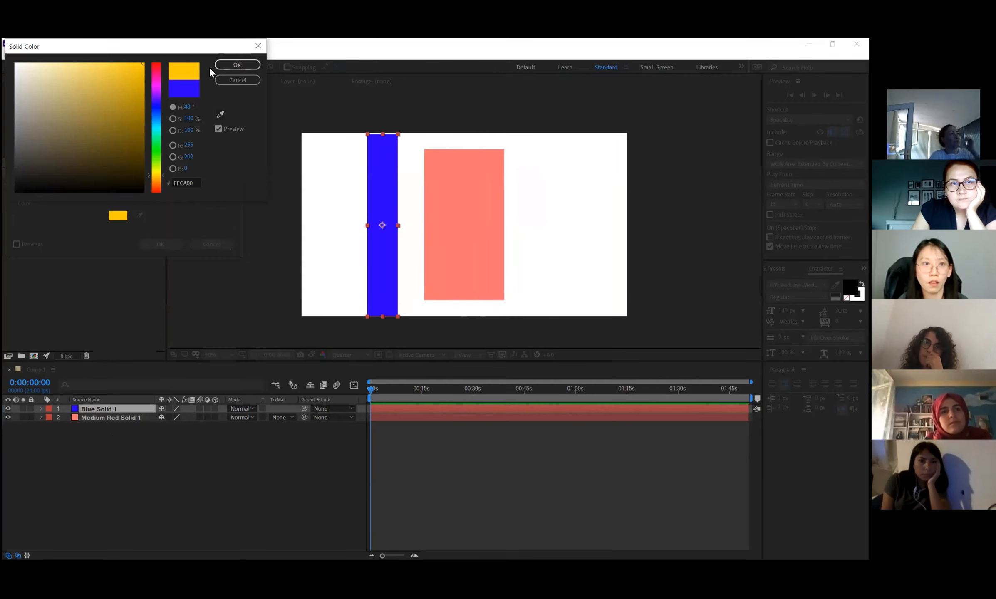
click(234, 65)
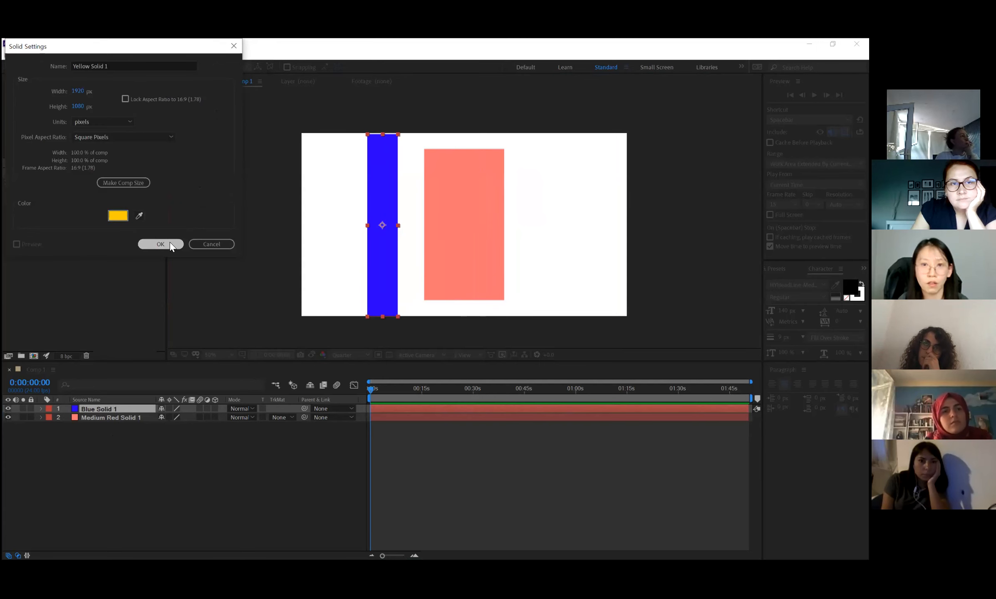
click(161, 244)
drag(628, 316, 618, 240)
click(224, 458)
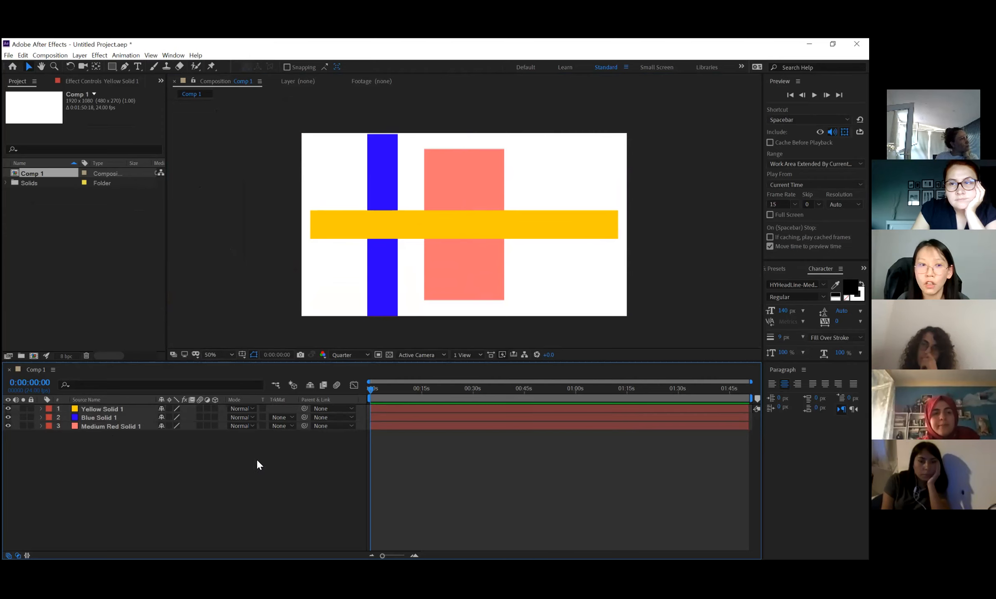
Add a camera layer to the composition with the default camera settings.
right_click(76, 460)
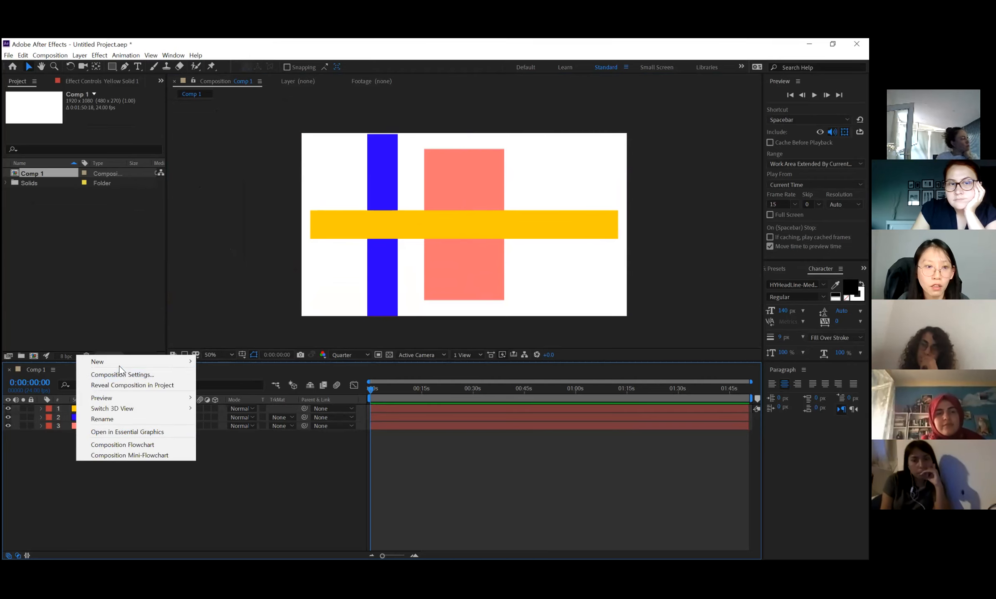
mouse_move(118, 363)
click(219, 406)
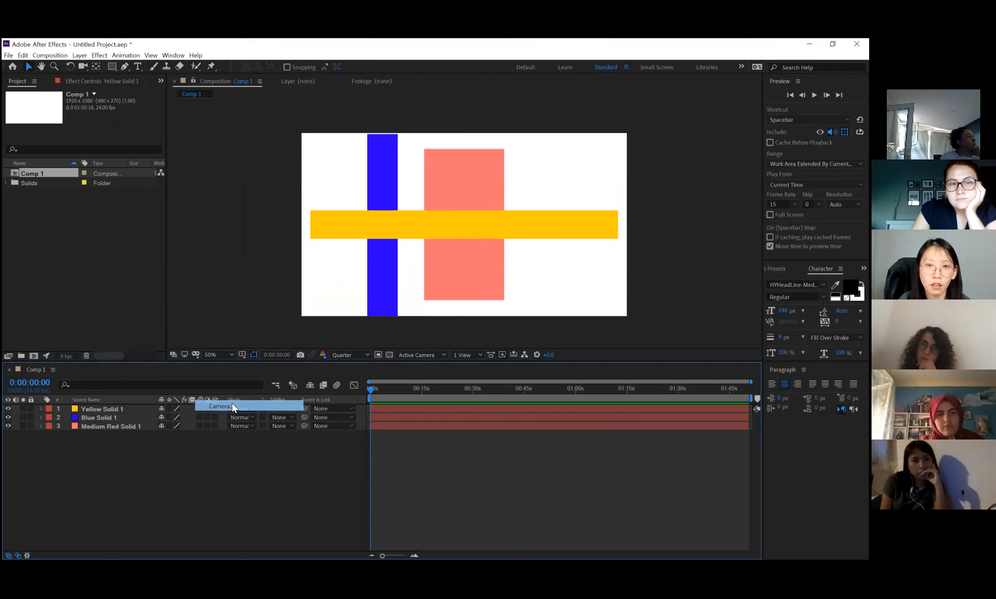
click(308, 290)
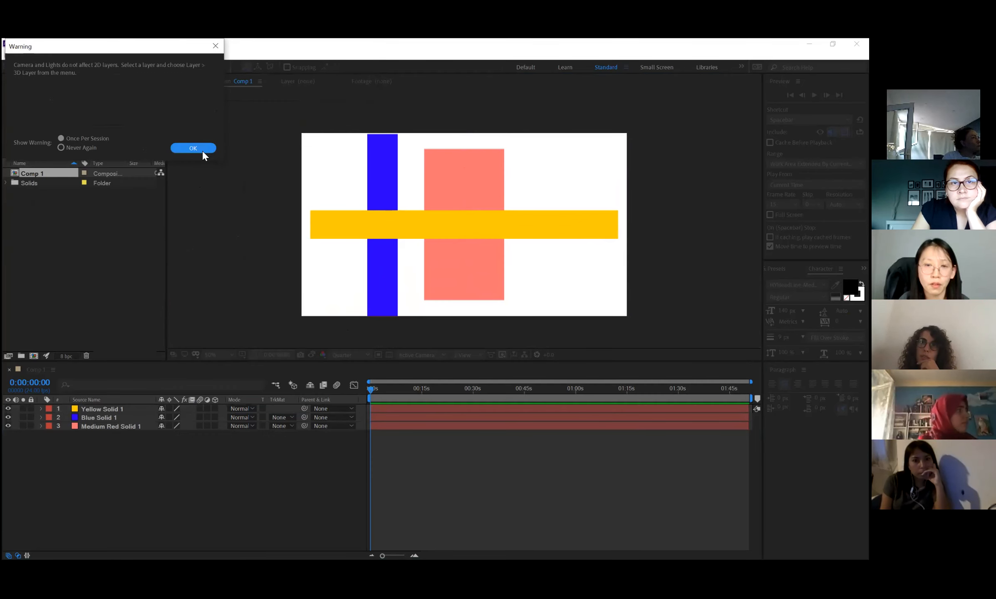
click(193, 148)
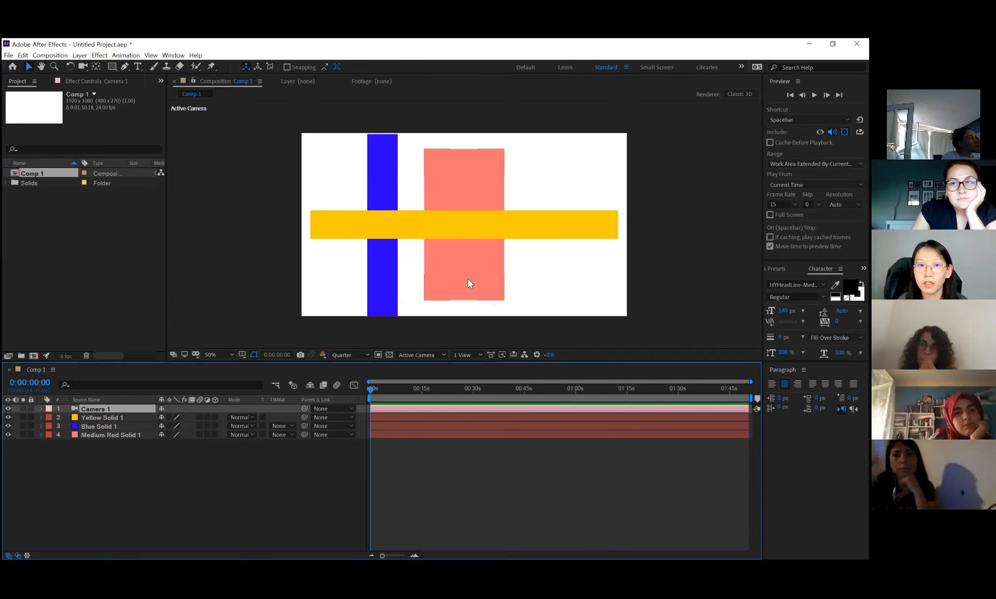
Enable the 3D layer switch for the yellow, red and blue solids.
click(104, 416)
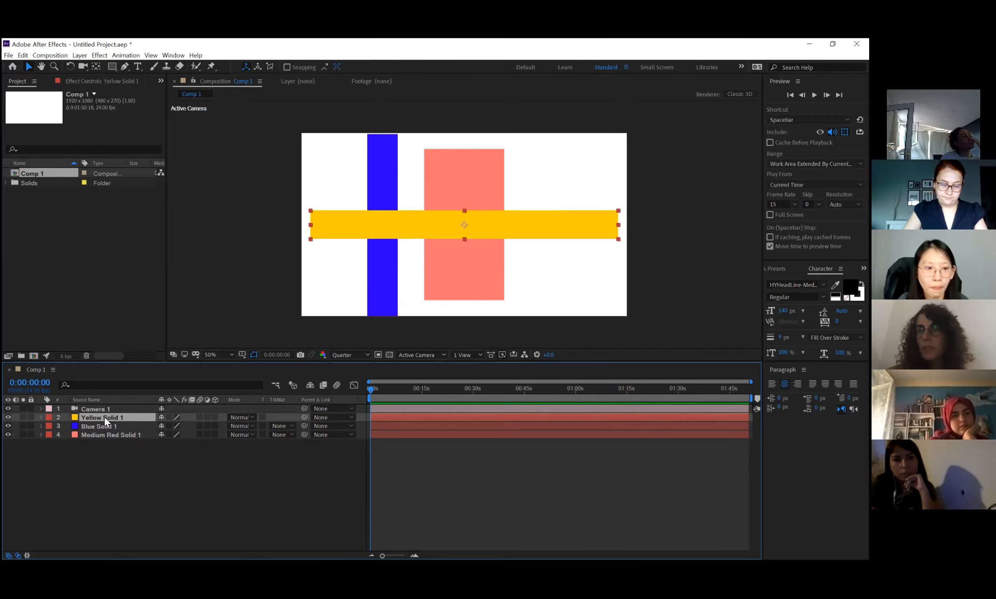
click(215, 417)
click(215, 435)
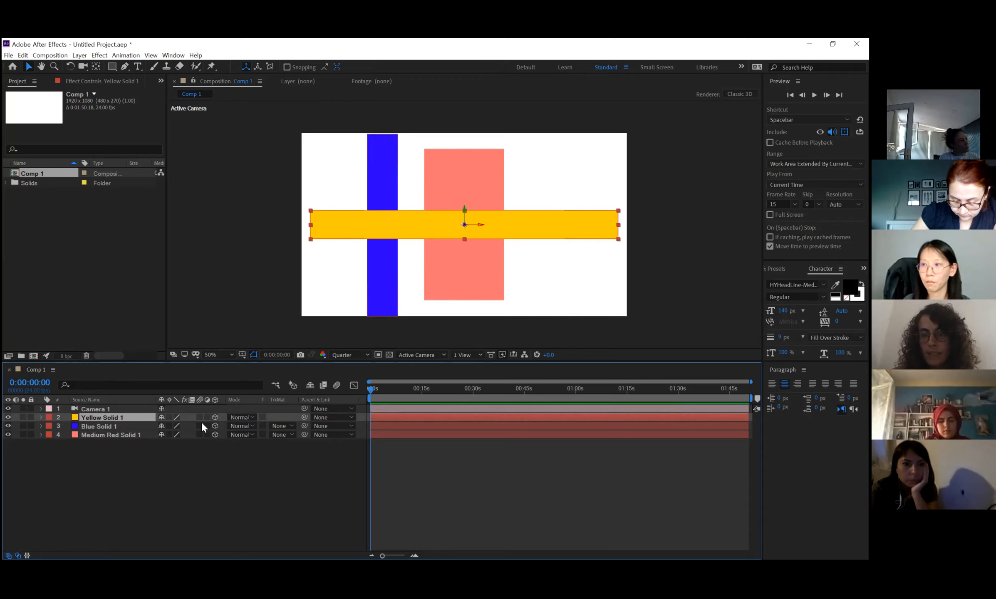
click(215, 426)
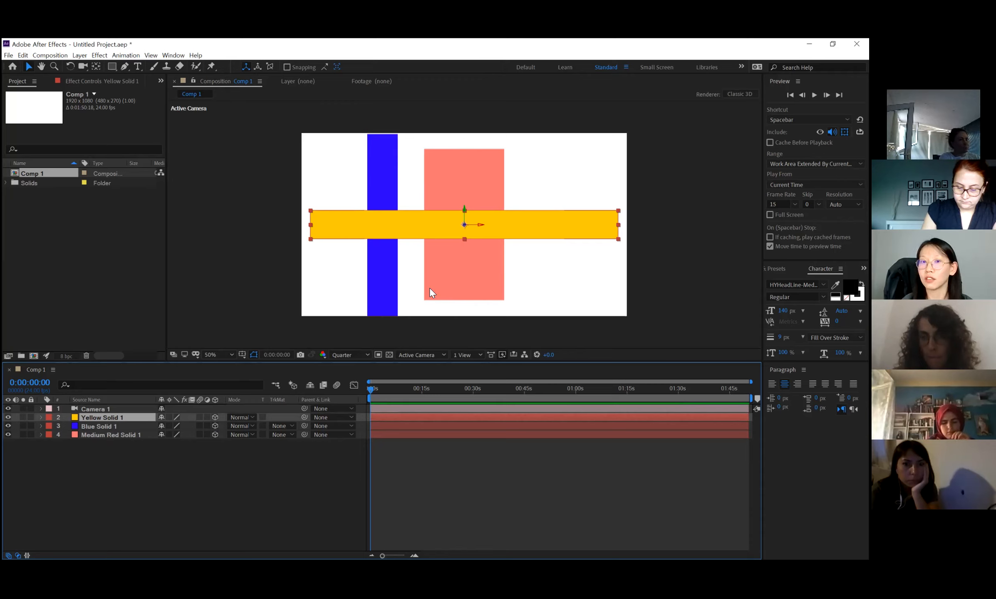
Set the composition viewer to the 2 Views - Horizontal layout, showing Top and Active Camera side by side.
click(468, 355)
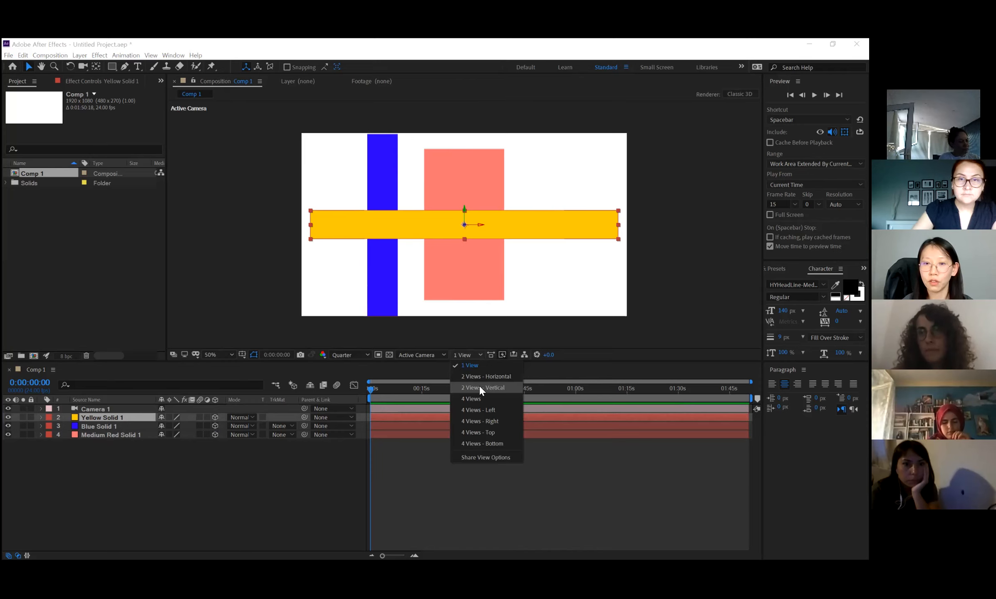
click(480, 387)
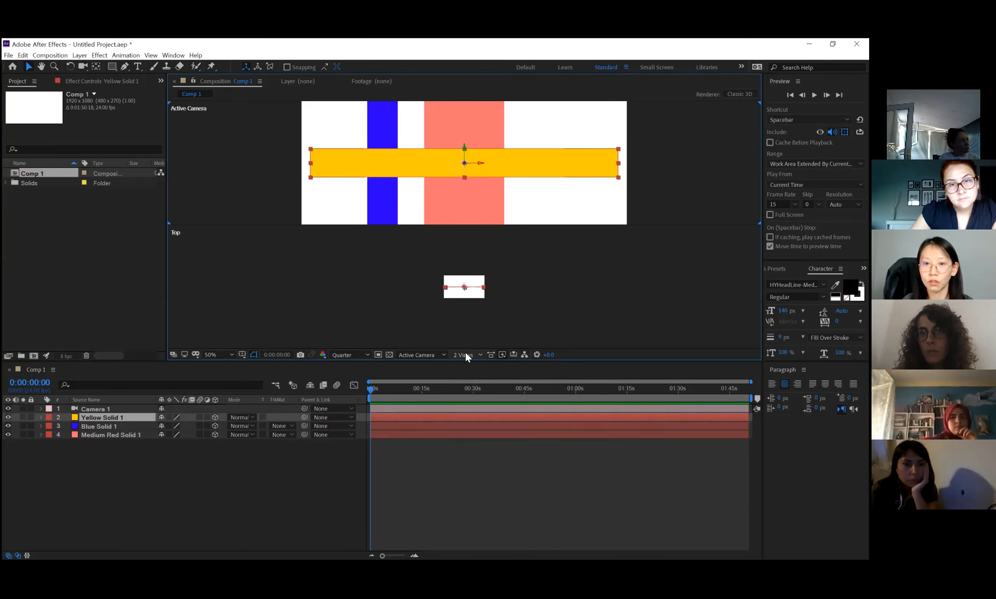
click(472, 377)
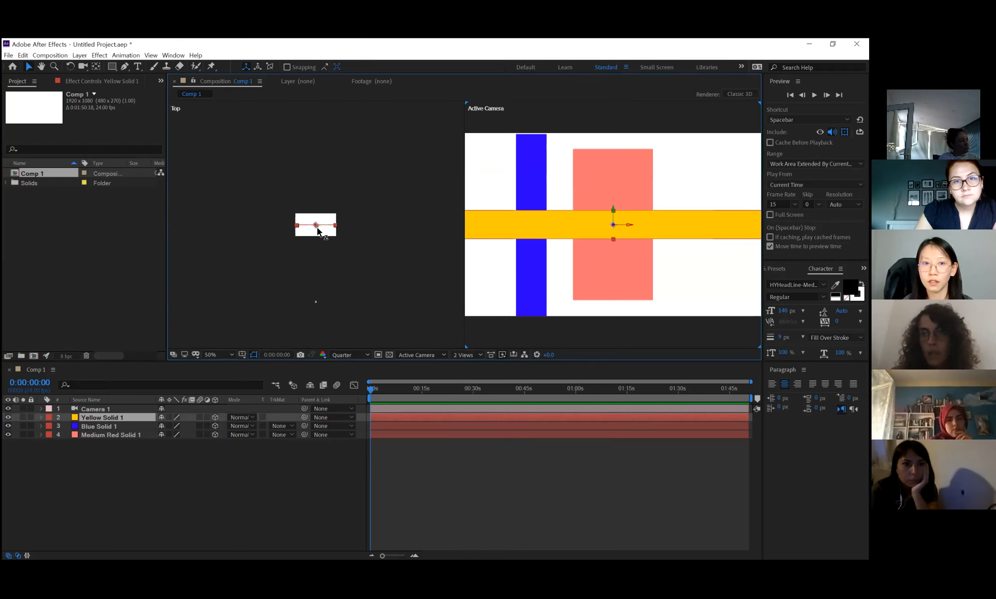
Try moving the yellow solid in depth behind the other solids in the Top view, and undo that move.
scroll(317, 228, up, 2)
drag(317, 232, 323, 191)
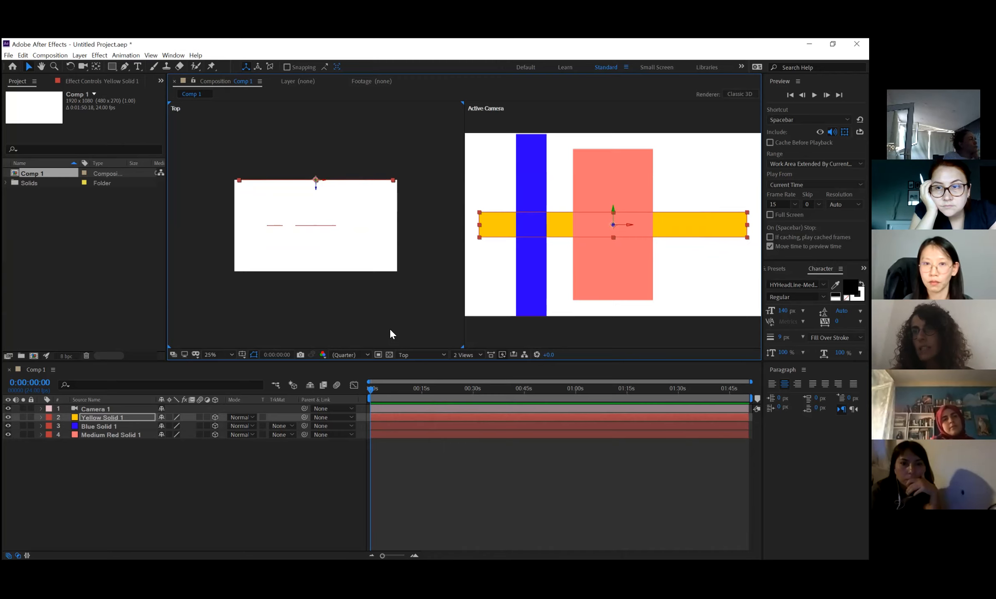
key(ctrl+z)
Scale the yellow solid in the Active Camera view down to a thinner, shorter bar that fits inside the frame.
key(z)
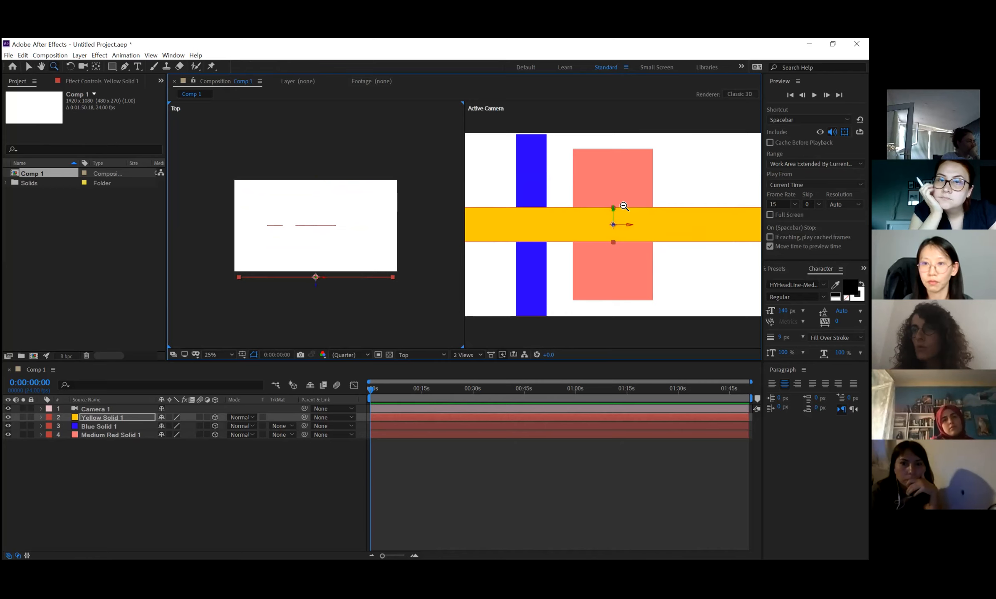
alt+click(623, 206)
click(95, 425)
click(99, 418)
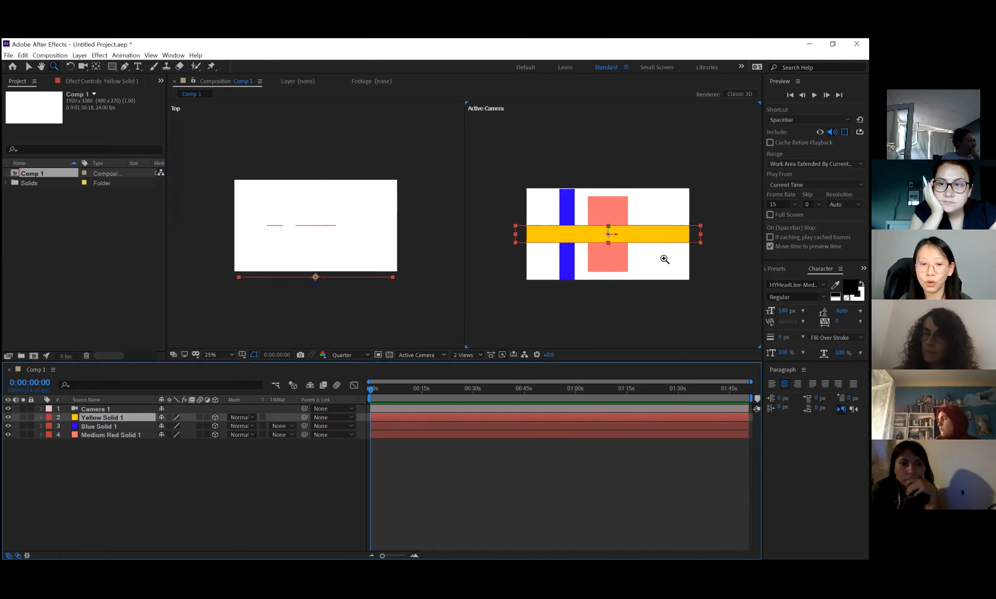
key(v)
drag(700, 242, 679, 242)
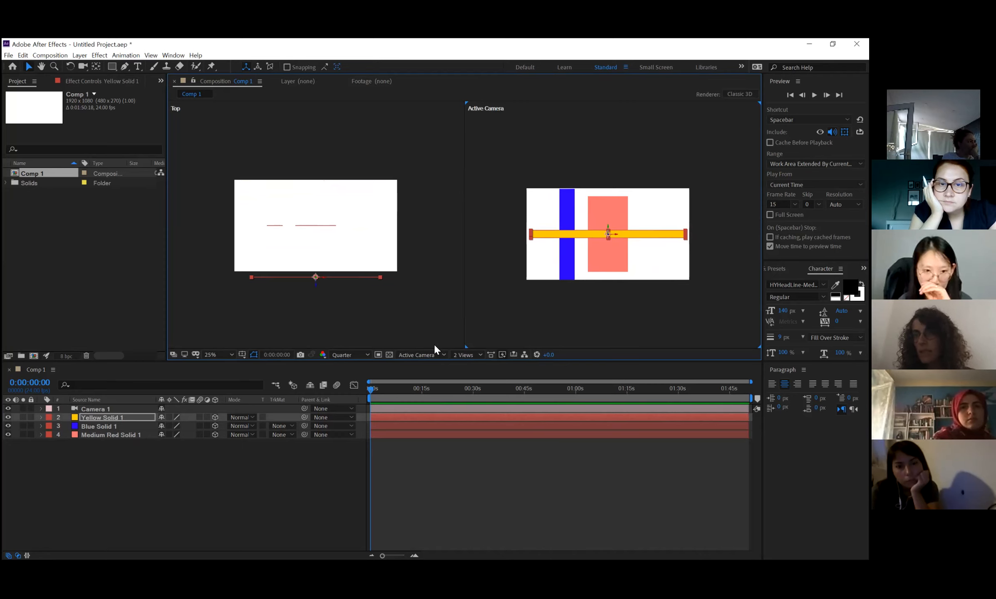
Switch off 3D for the yellow, blue and red solids.
drag(215, 417, 216, 435)
scroll(619, 271, up, 2)
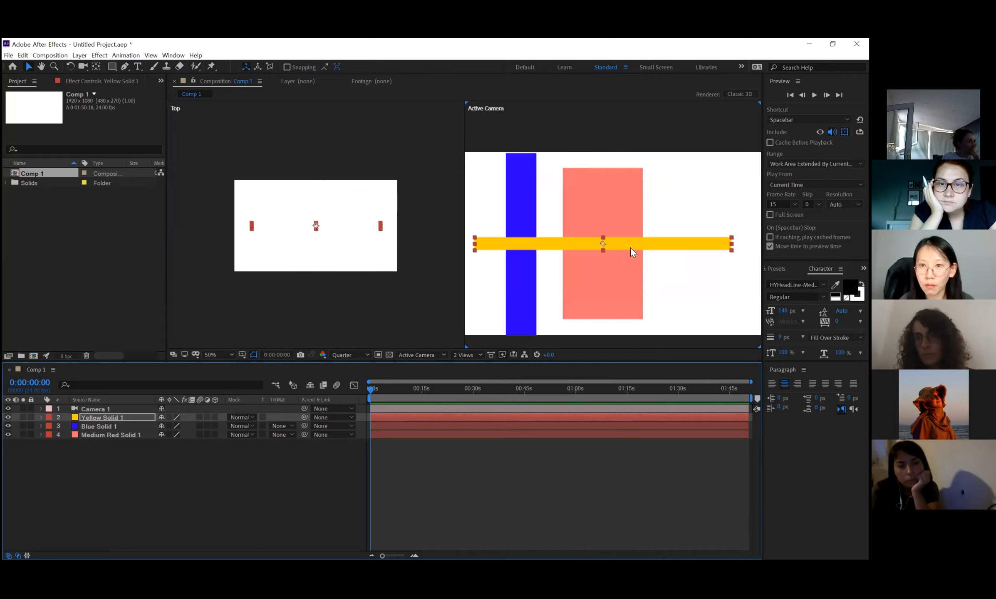
scroll(630, 248, down, 2)
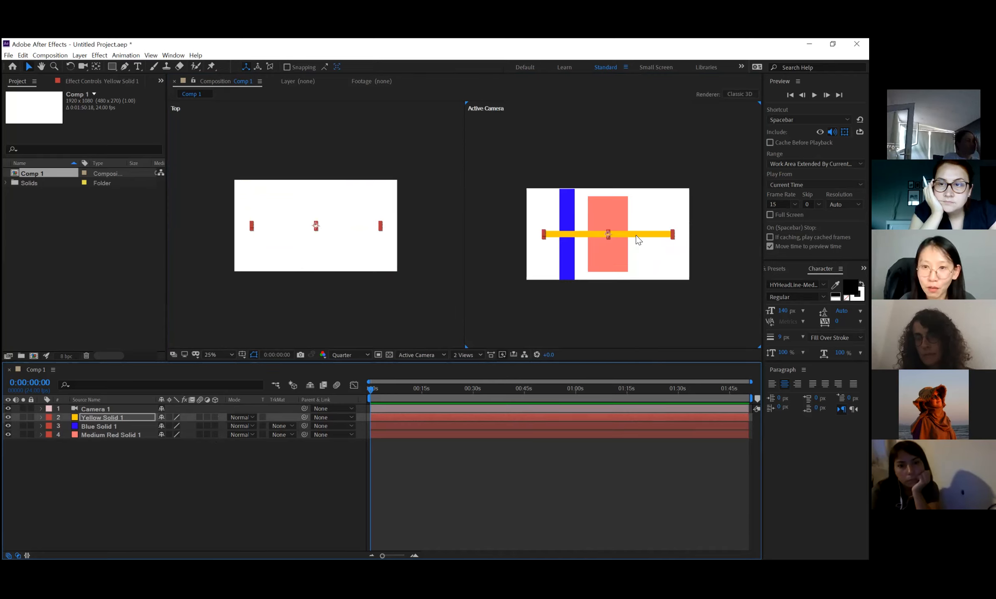
Move the yellow bar near the top edge of the frame and duplicate it into four evenly spaced horizontal bars.
drag(636, 236, 635, 207)
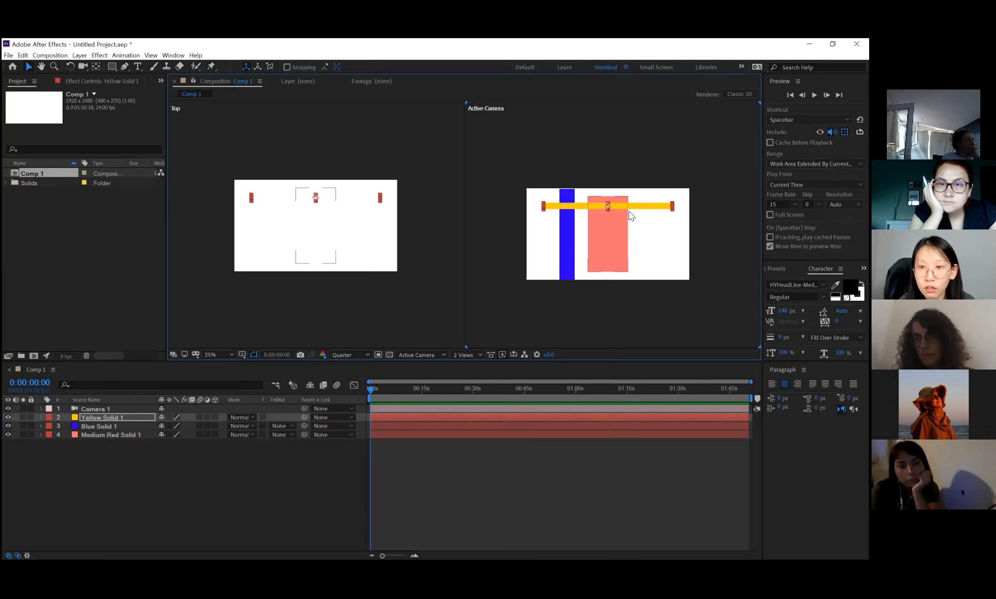
key(ctrl+d)
drag(634, 219, 639, 266)
key(ctrl+d)
key(ctrl+d)
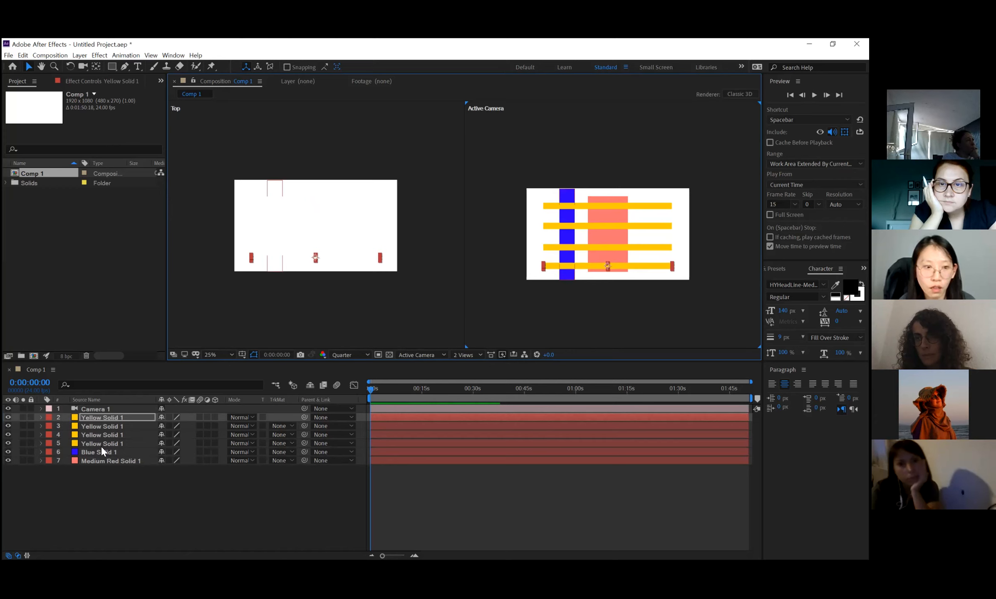
Pre-compose the four yellow bar layers into one composition.
shift+click(101, 442)
click(80, 57)
click(114, 389)
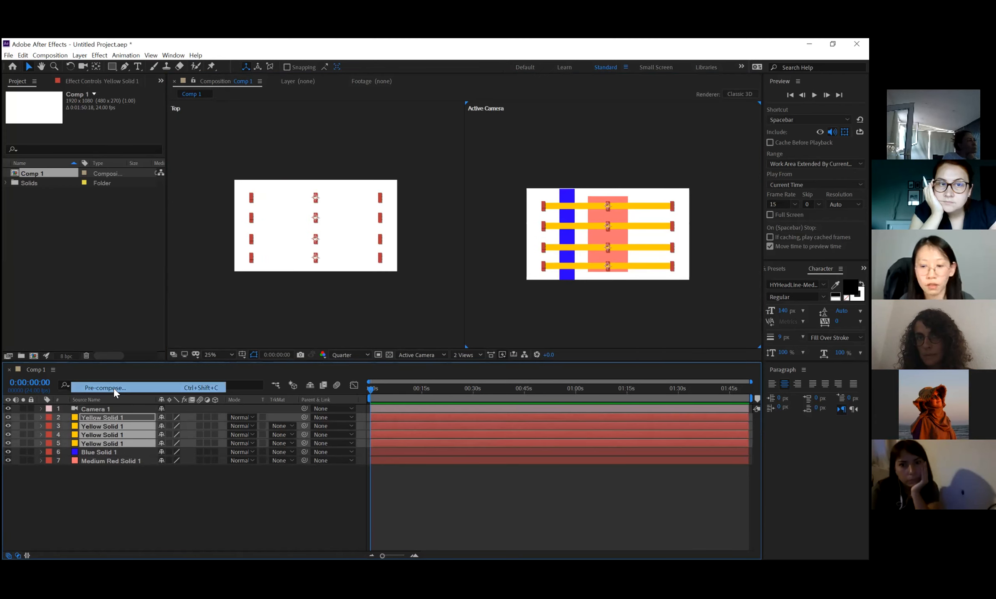
Duplicate the blue vertical bar three times and spread the copies across the width of the frame.
click(89, 426)
key(ctrl+d)
drag(570, 244, 681, 247)
key(ctrl+d)
key(ctrl+d)
Pre-compose the four blue bar layers into a single composition.
click(87, 449)
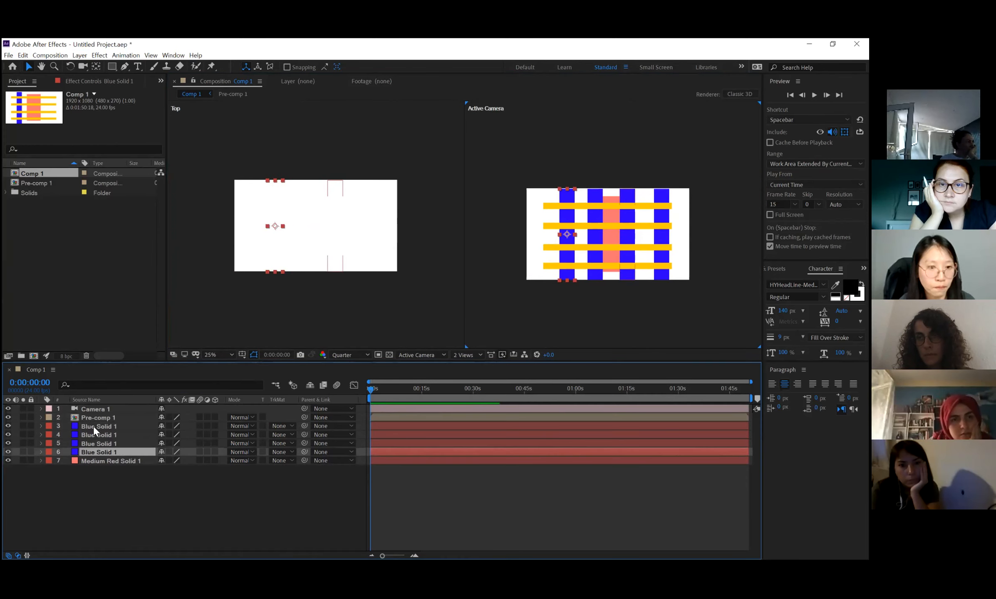
shift+click(93, 426)
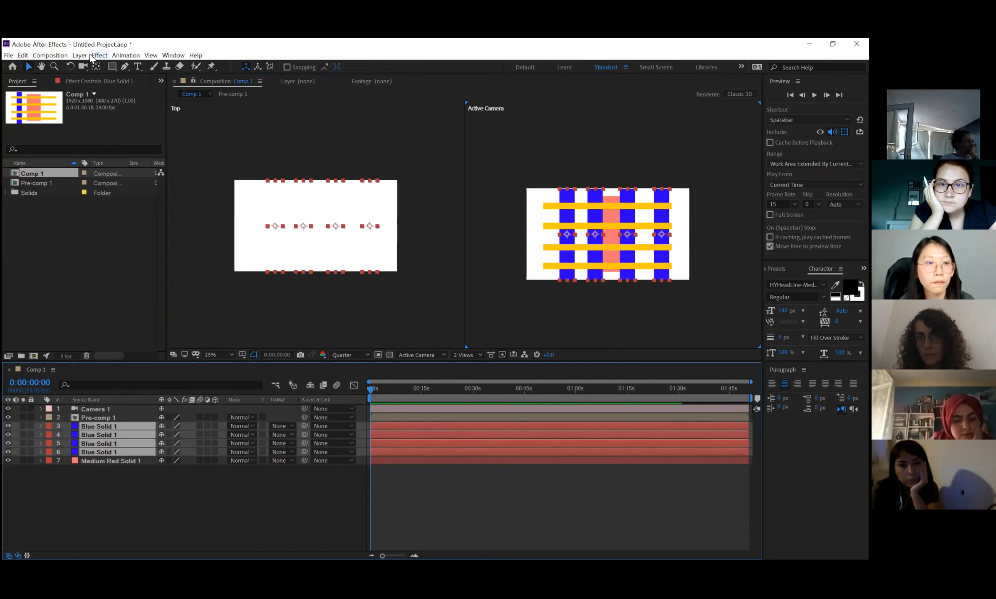
key(alt+l)
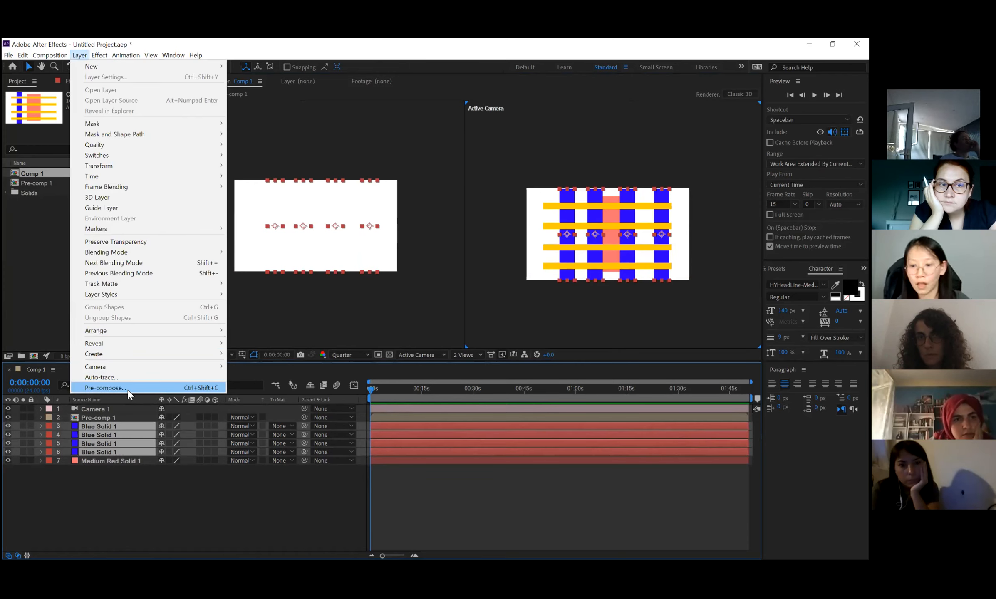
click(129, 387)
key(Return)
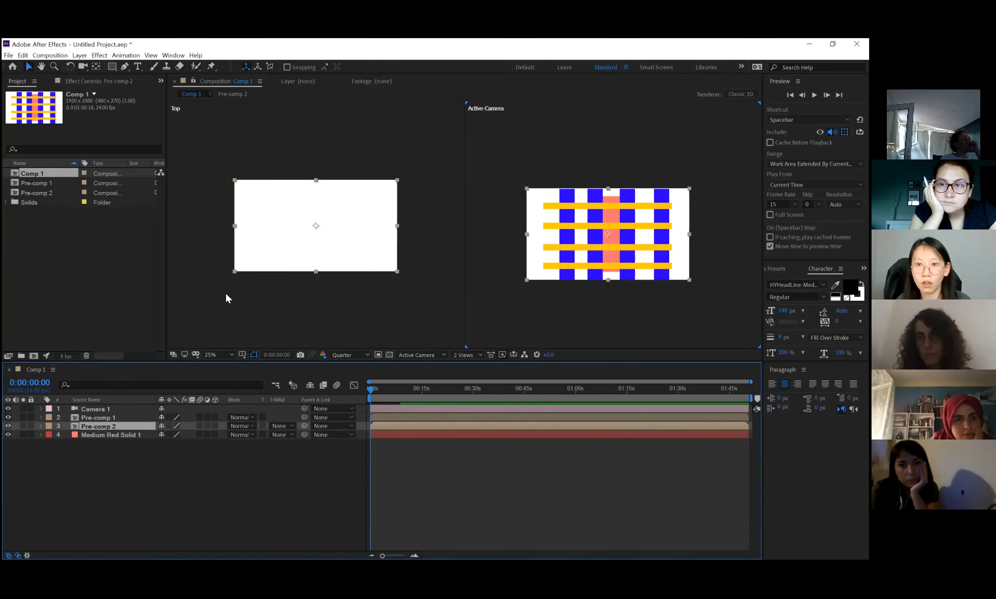
Toggle the visibility of the blue and yellow pre-compositions off and on to check which bars each one contains.
click(8, 426)
click(8, 426)
click(8, 426)
click(8, 426)
click(8, 417)
click(8, 418)
click(8, 418)
click(8, 418)
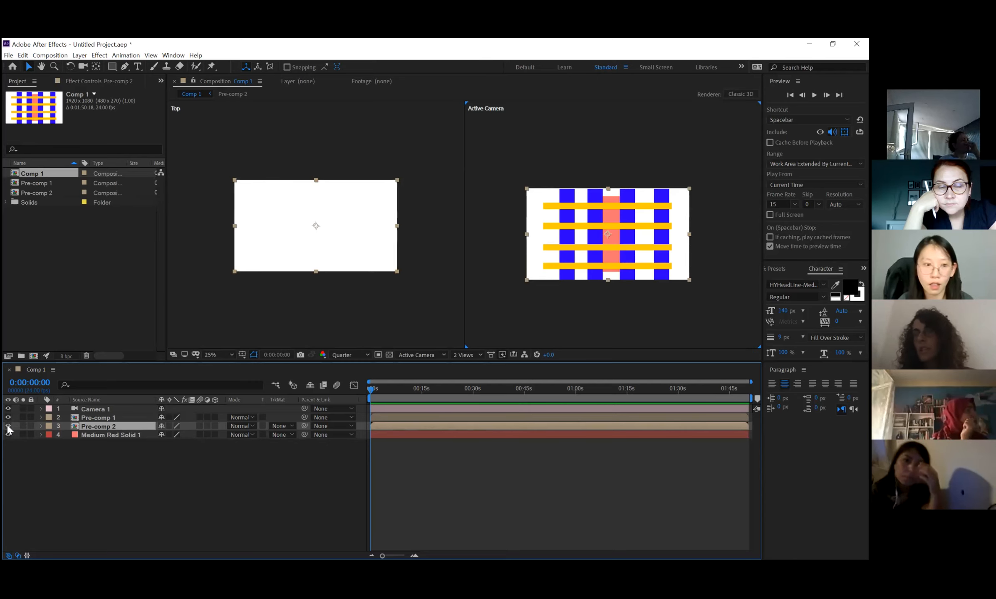
click(8, 426)
click(8, 426)
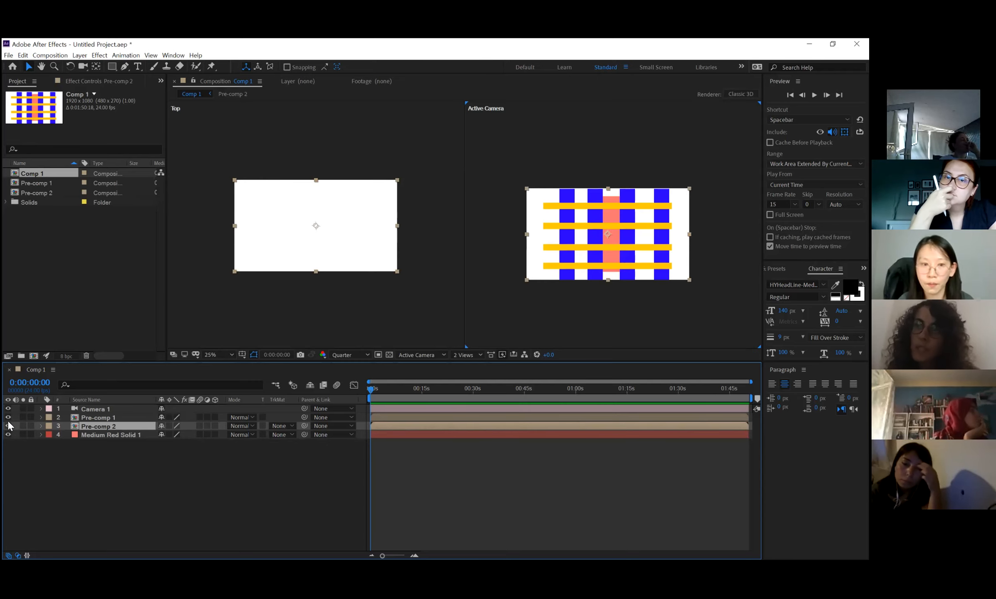
Enlarge the Medium Red Solid 1 layer until it covers the whole composition frame as a background.
click(110, 434)
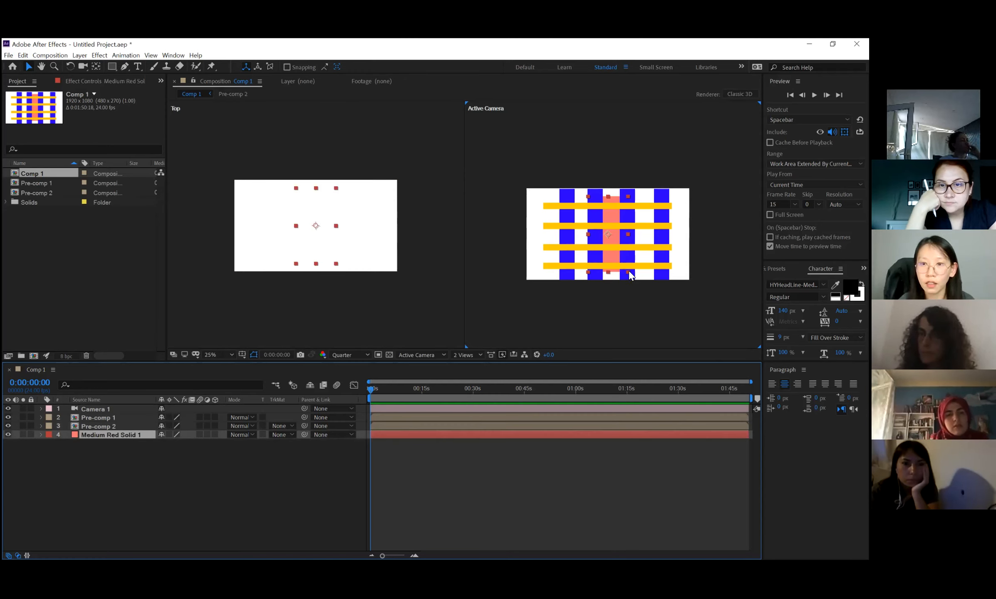
drag(630, 275, 695, 283)
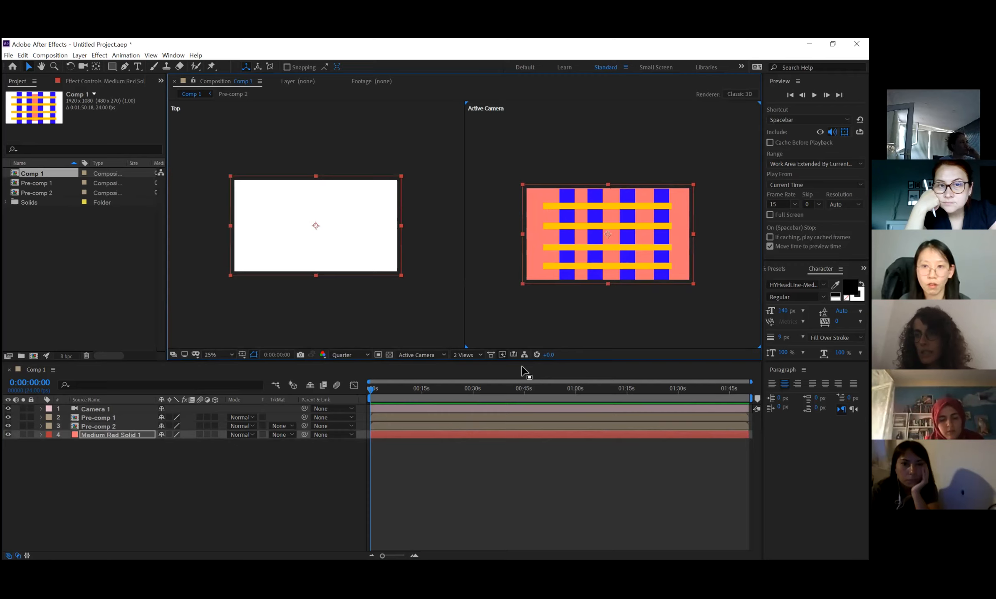
Turn Pre-comp 1 and Pre-comp 2 into 3D layers.
click(94, 418)
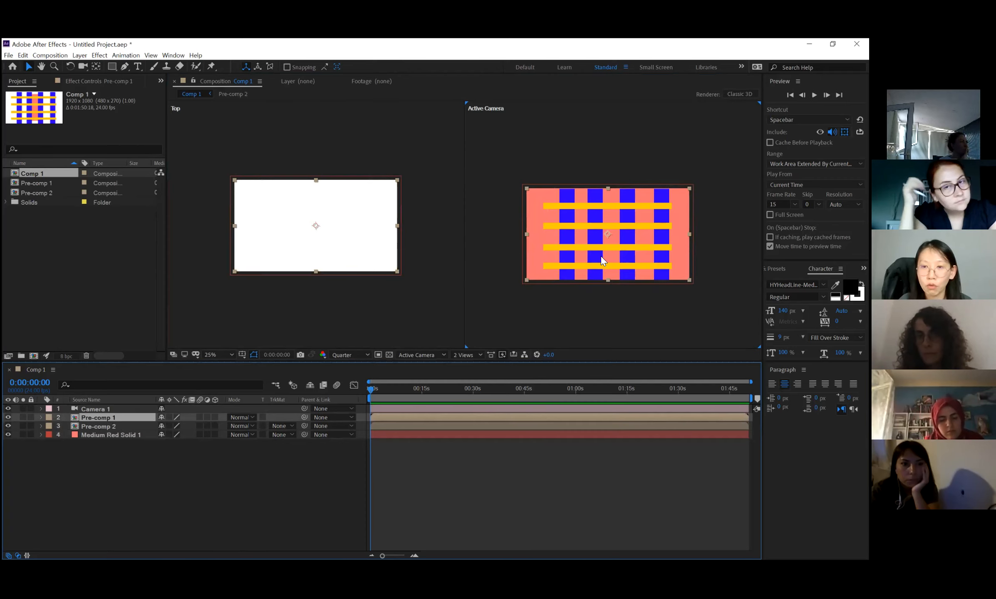
shift+click(108, 429)
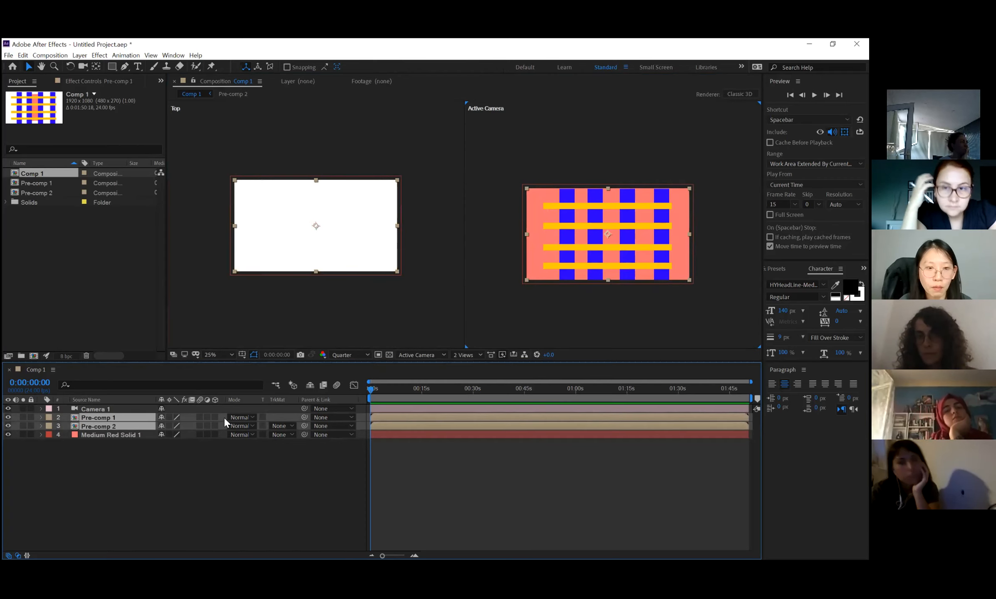
click(215, 417)
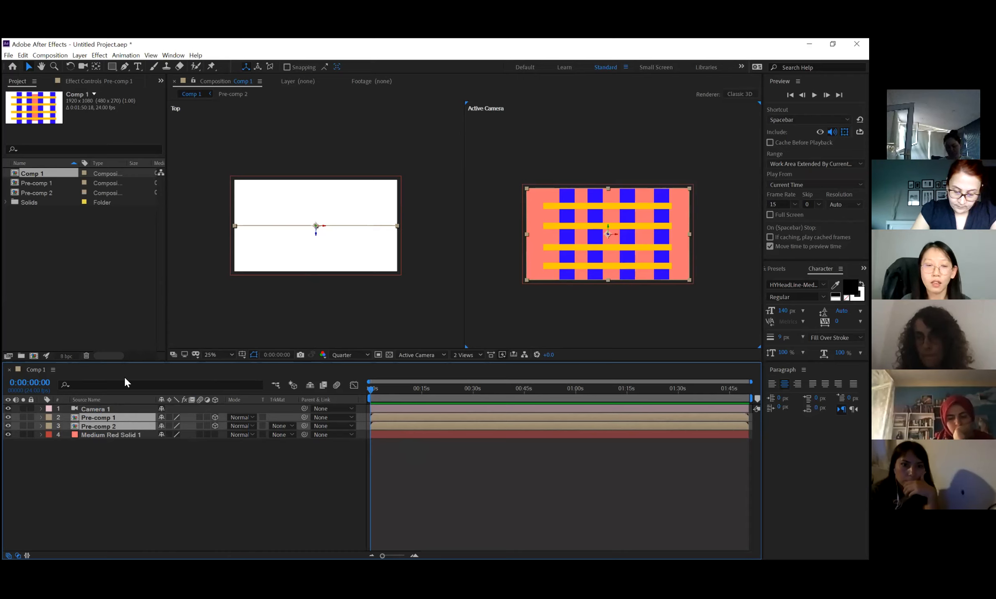
Select Camera 1 and switch the composition's view layout to 4 Views.
click(82, 405)
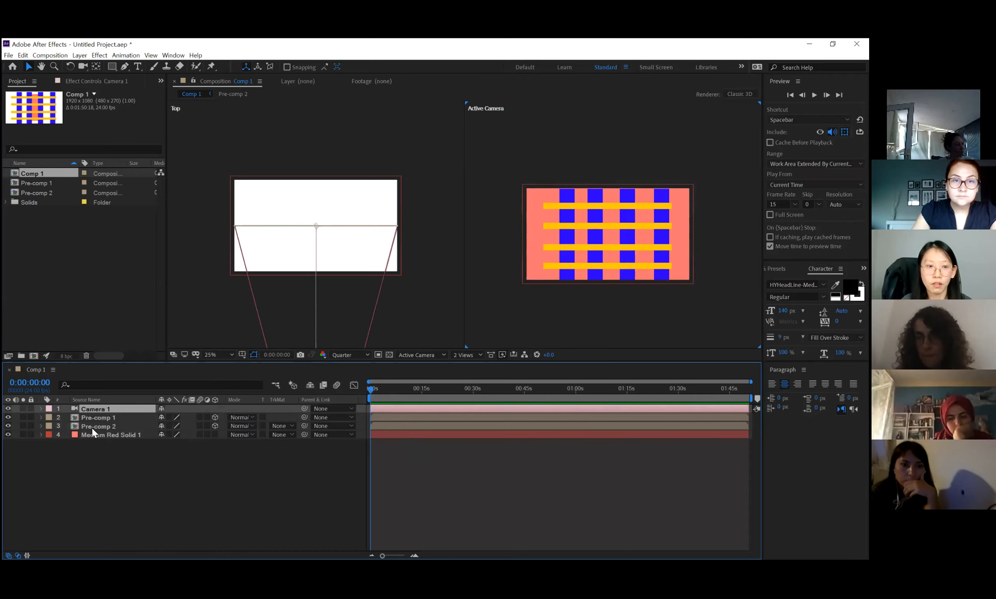
key(h)
drag(285, 287, 284, 182)
scroll(297, 198, down, 1)
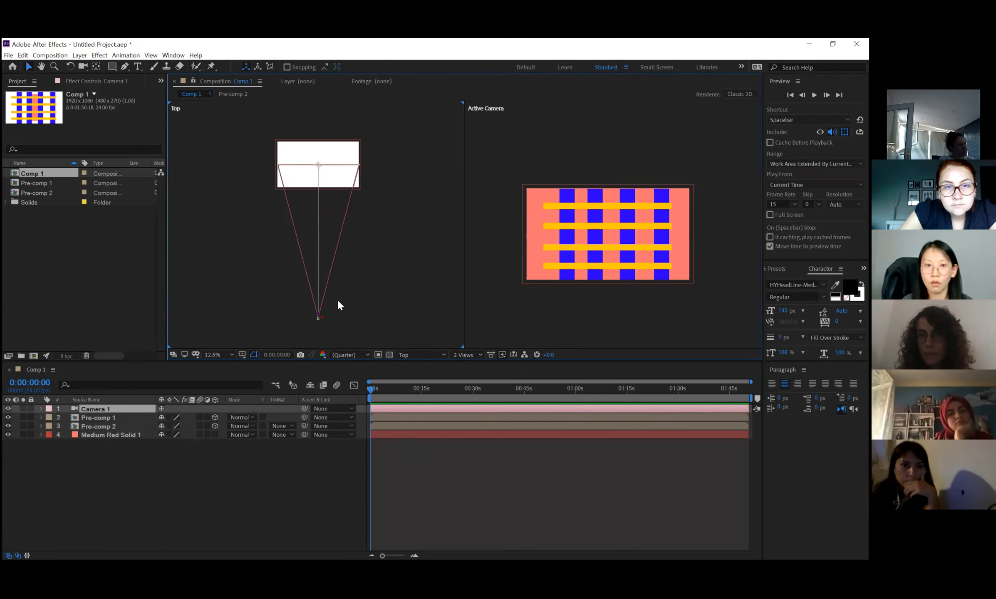
click(472, 354)
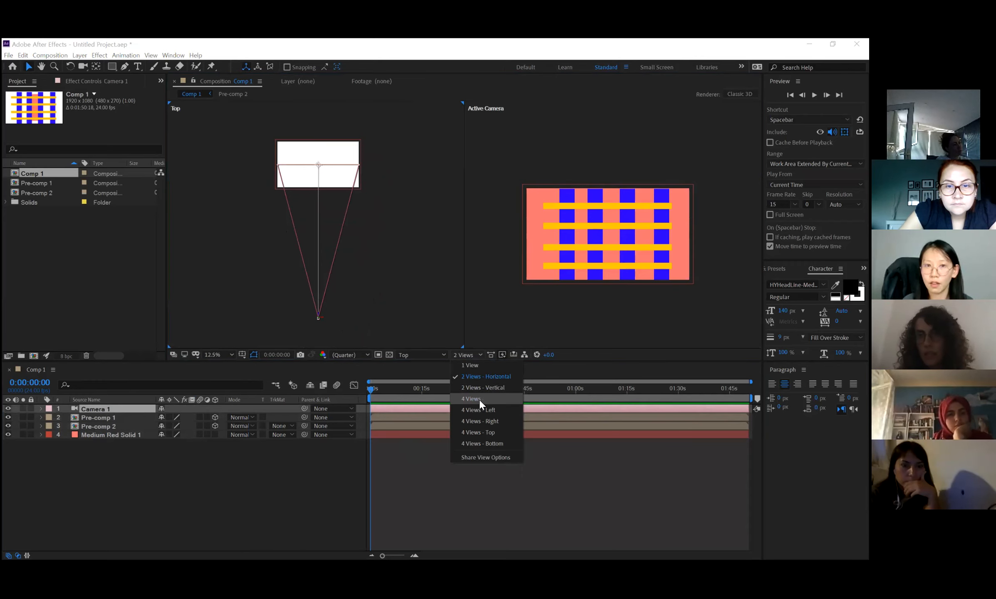
click(480, 400)
scroll(561, 314, up, 1)
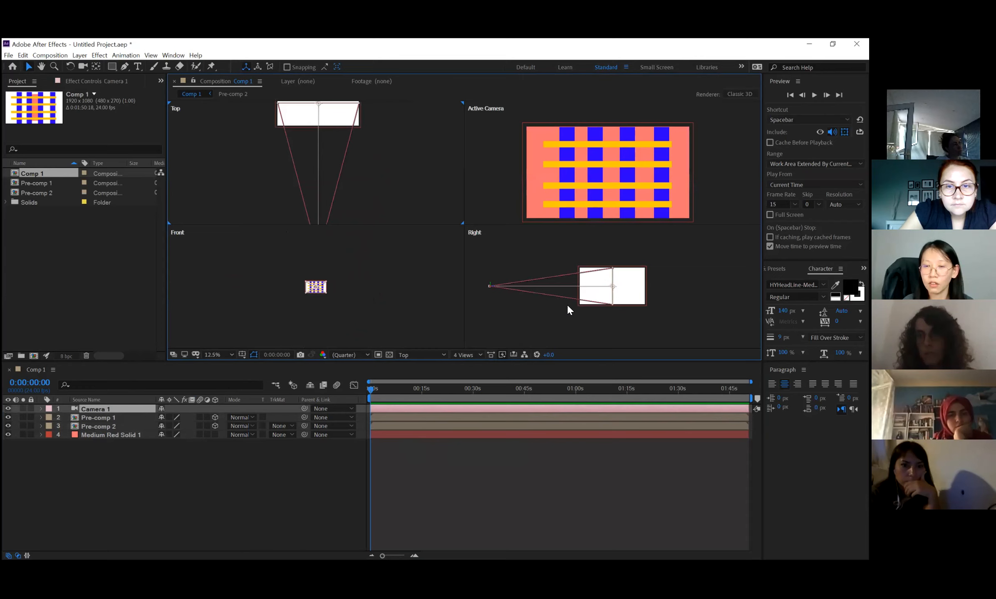
In the Right view, move the camera closer to the layers to check its effect, and return it to its starting place.
scroll(317, 292, up, 2)
scroll(313, 291, up, 1)
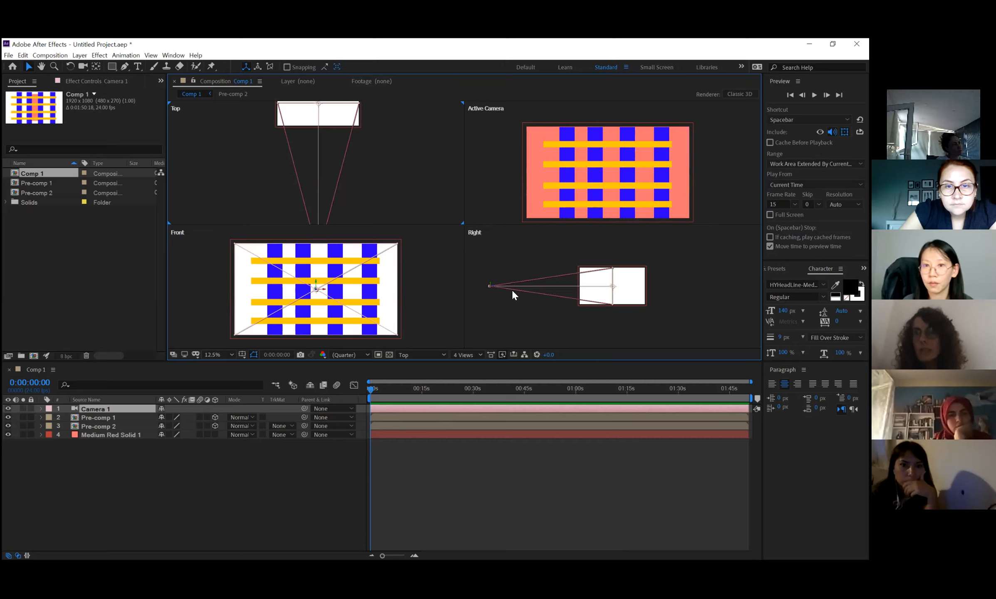
scroll(507, 295, up, 1)
drag(505, 292, 592, 293)
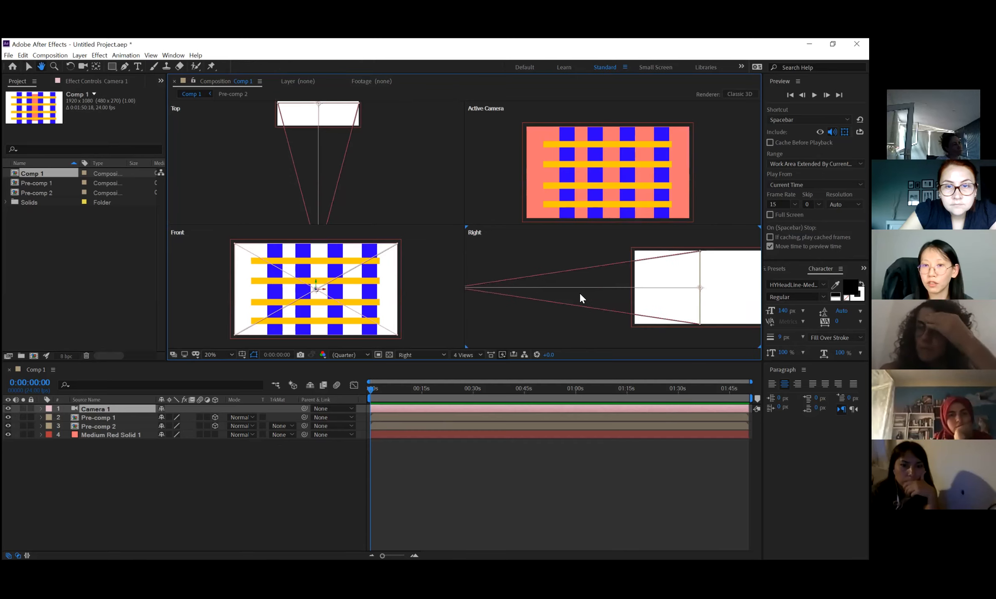
scroll(579, 291, down, 1)
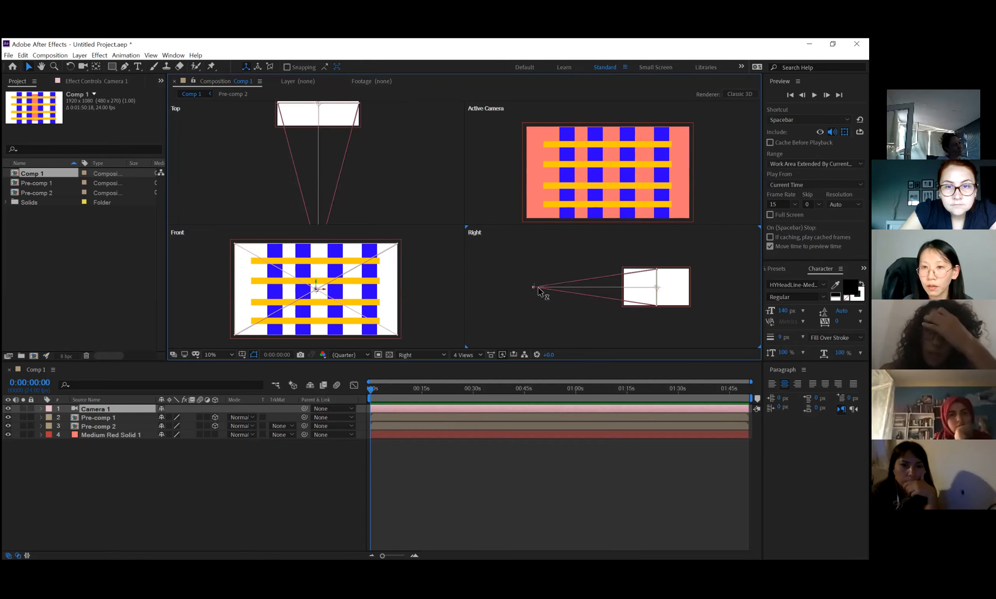
mouse_move(538, 287)
mouse_down()
mouse_move(616, 288)
mouse_move(548, 290)
mouse_move(592, 289)
mouse_move(557, 290)
mouse_up()
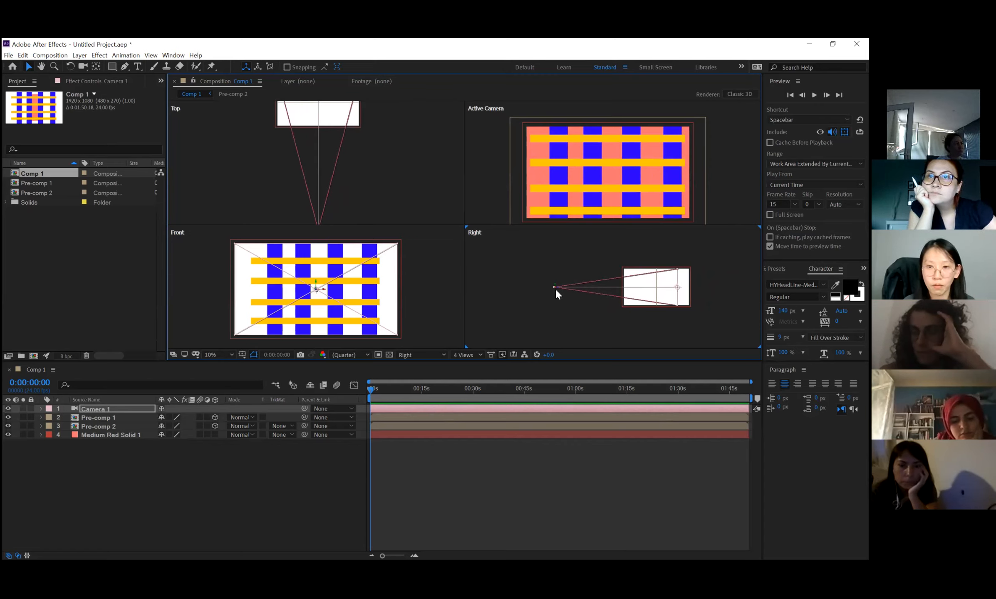
drag(555, 288, 534, 288)
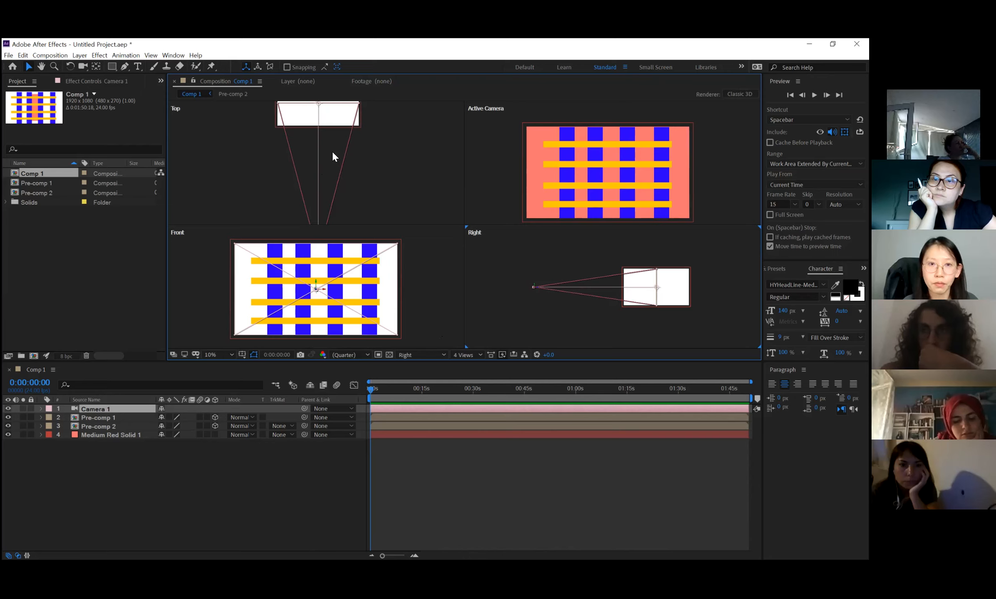
In the Top view, move the blue bars' Pre-comp 2 back in depth, away from the camera.
click(367, 164)
key(h)
drag(356, 169, 364, 197)
key(v)
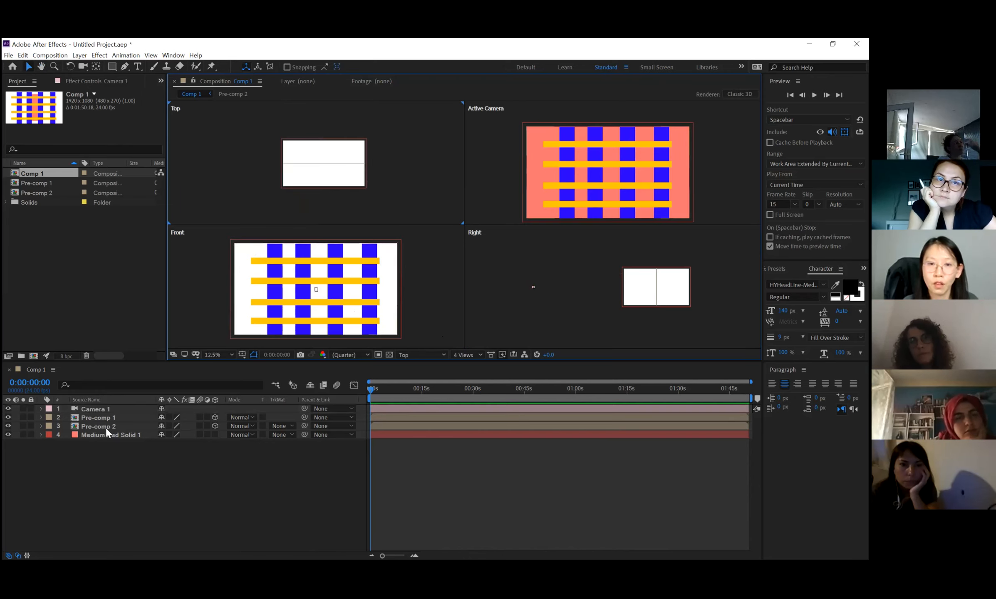
click(92, 418)
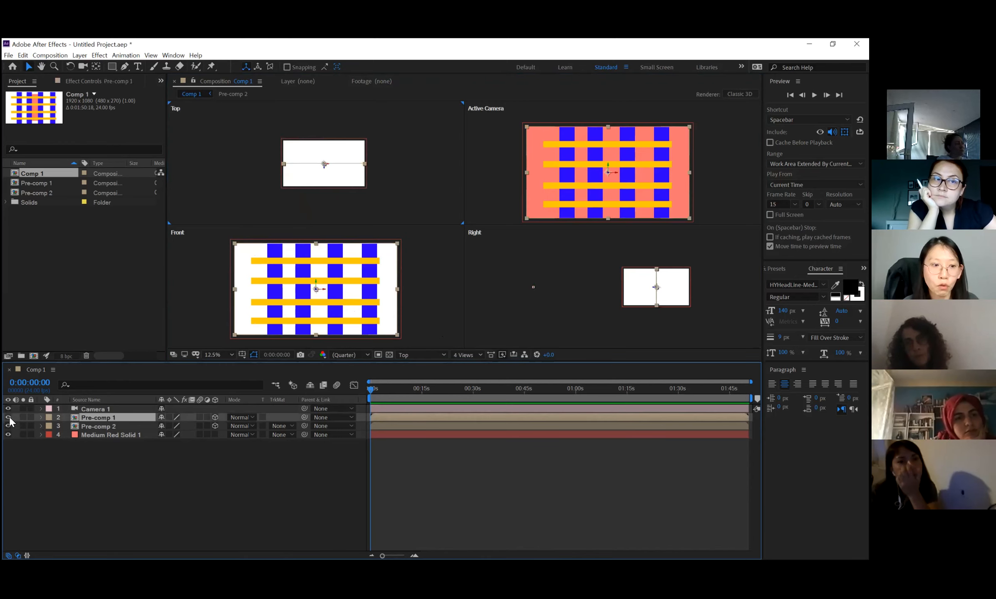
click(8, 418)
click(8, 418)
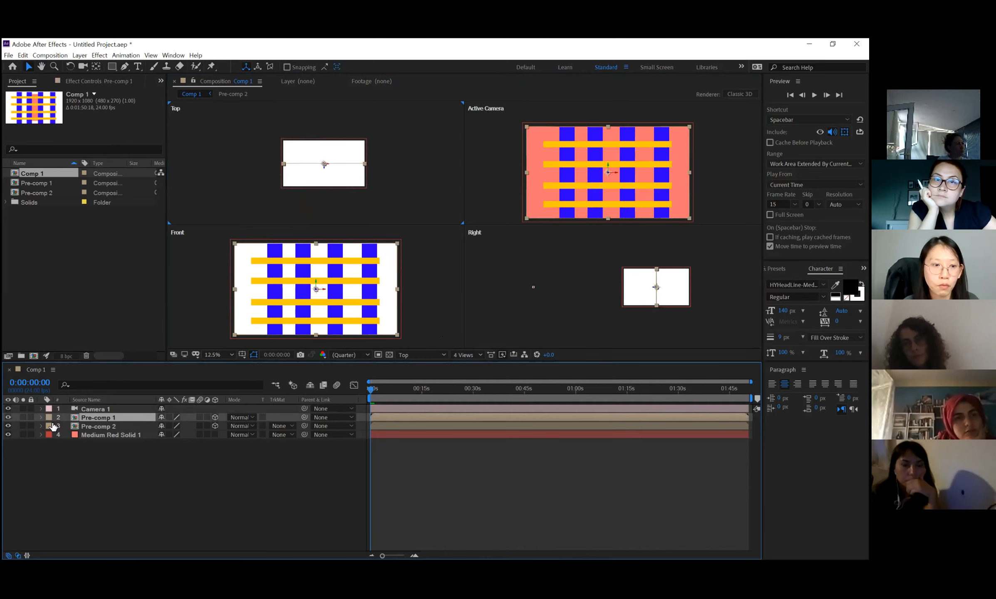
click(85, 427)
drag(325, 166, 324, 105)
drag(331, 142, 331, 149)
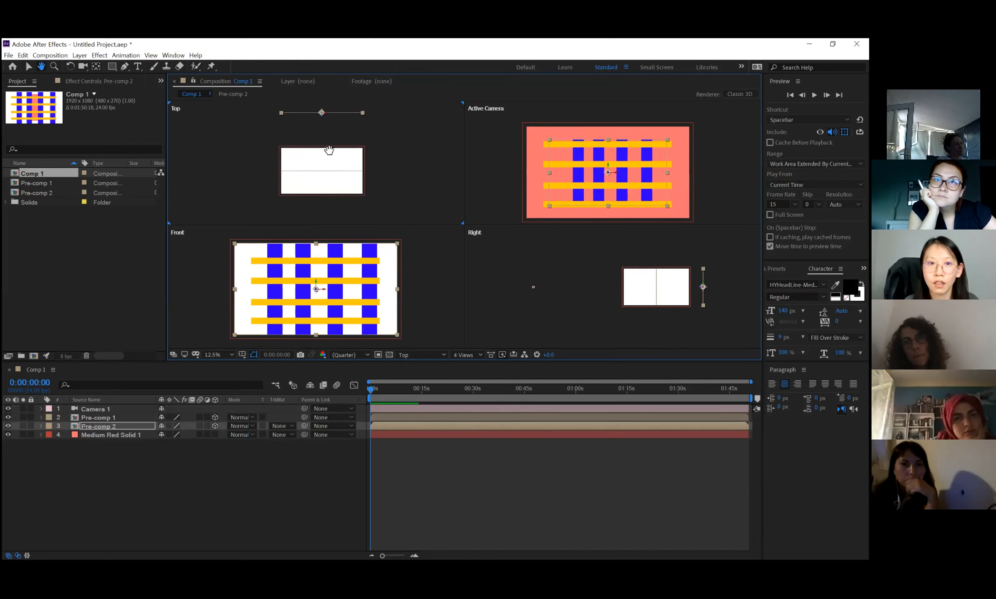
In the Top view, move the yellow bars' Pre-comp 1 forward in depth, closer to the camera.
click(312, 179)
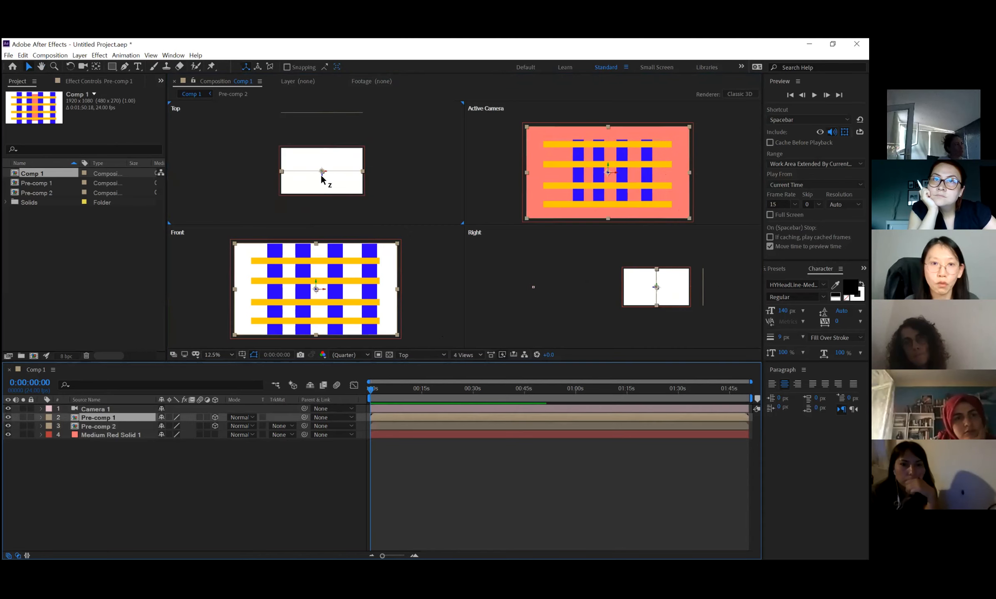
drag(322, 177, 320, 210)
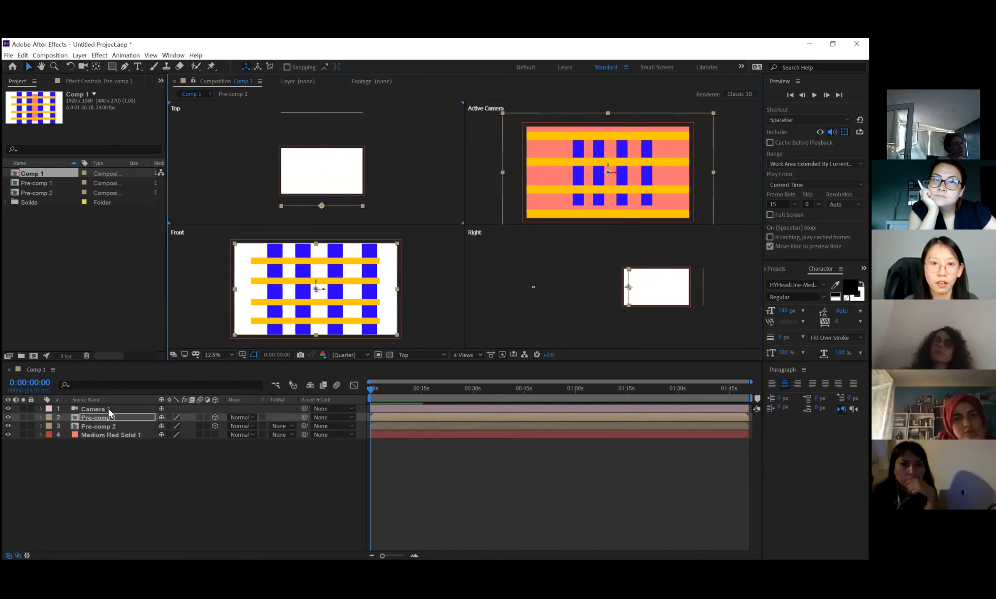
Change the composition's view layout to 2 Views - Horizontal.
scroll(367, 237, down, 3)
scroll(314, 185, down, 1)
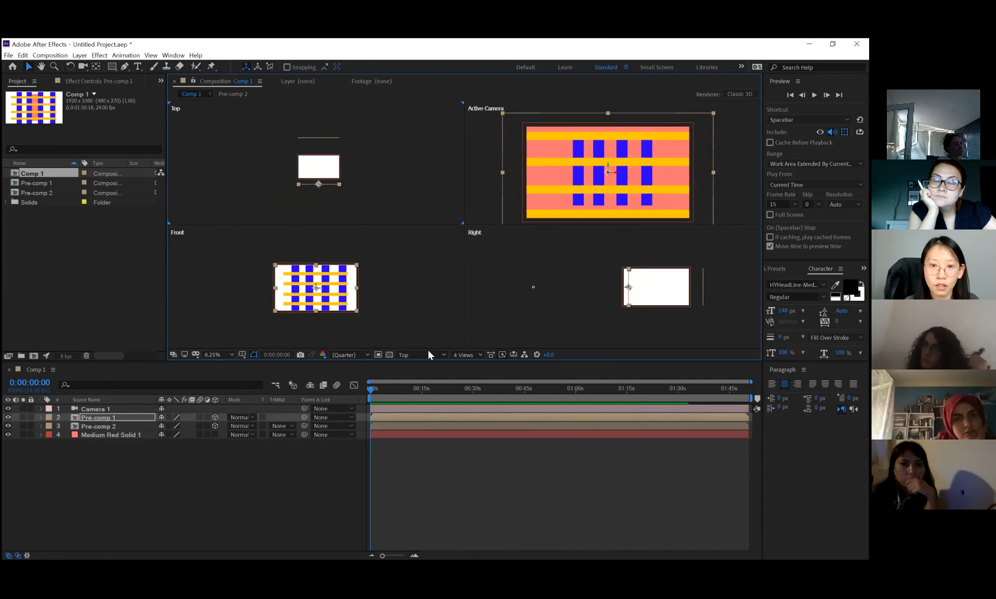
click(468, 355)
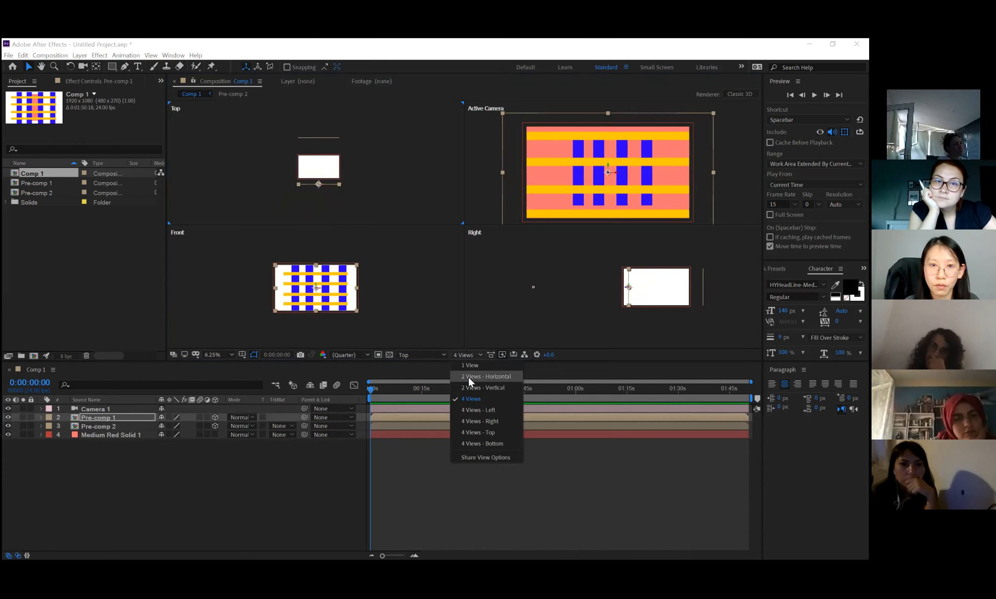
click(469, 377)
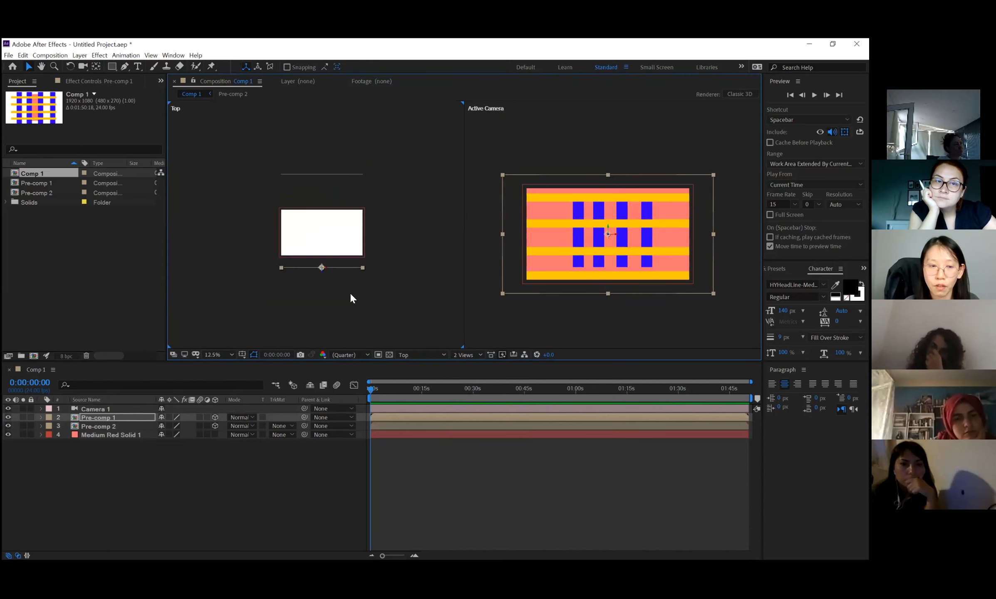
In the Top view, shift Camera 1 sideways to the right, to an X position of about 1176.
click(124, 410)
key(space)
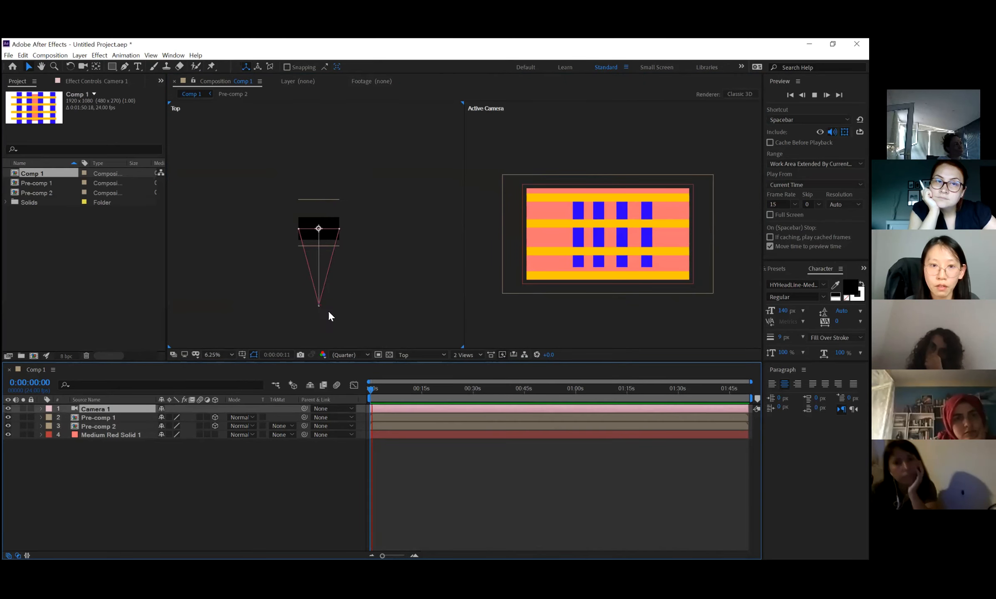
key(space)
scroll(327, 317, up, 1)
drag(325, 319, 340, 242)
key(Return)
mouse_move(341, 307)
mouse_down()
mouse_move(310, 310)
mouse_move(354, 309)
mouse_up()
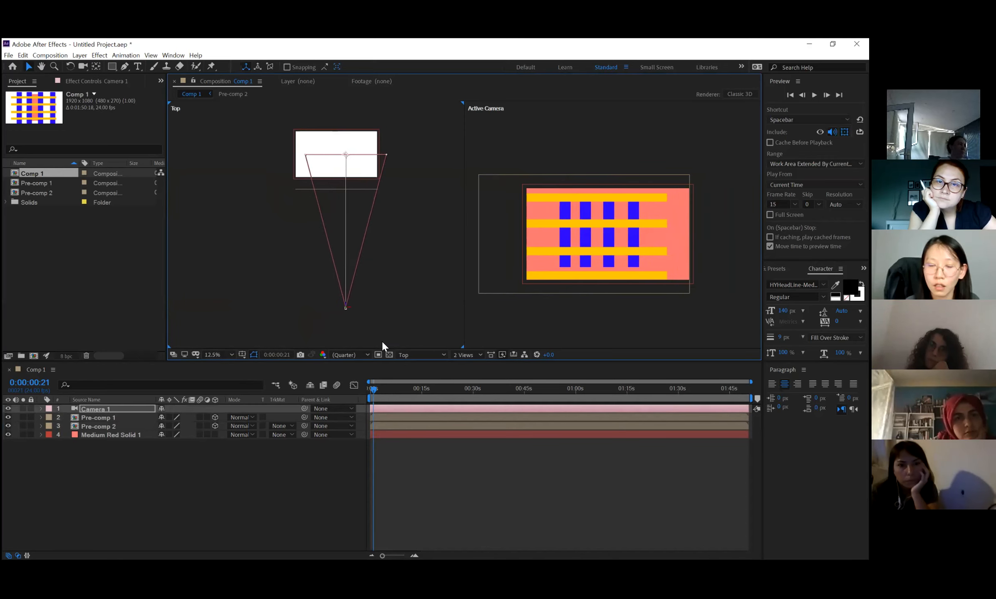
Animate the camera by keyframing all its Transform properties at 0:00:00 and sliding it sideways to about X 728 at 0:00:03:10.
drag(373, 385, 363, 386)
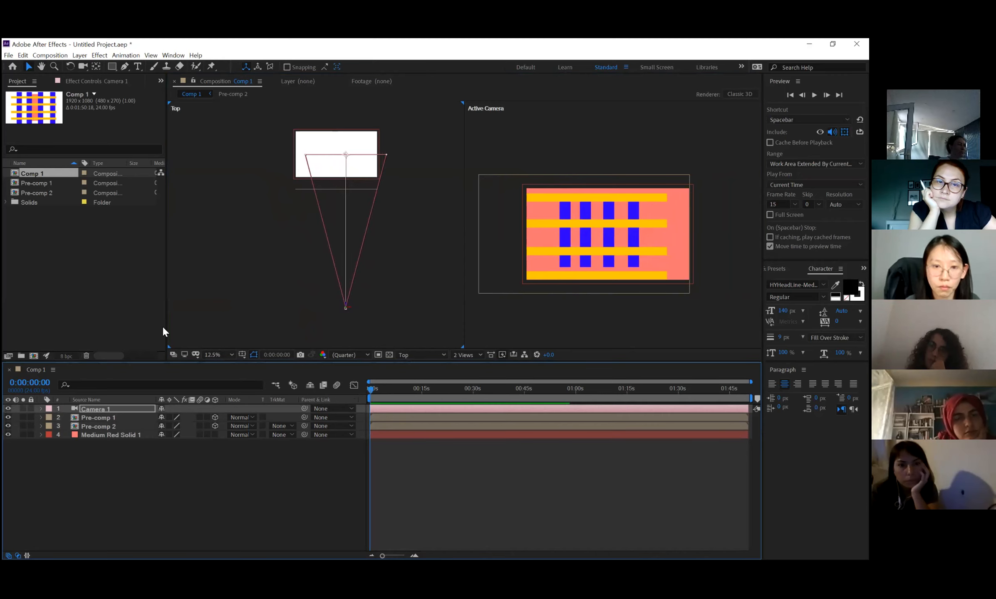
click(41, 408)
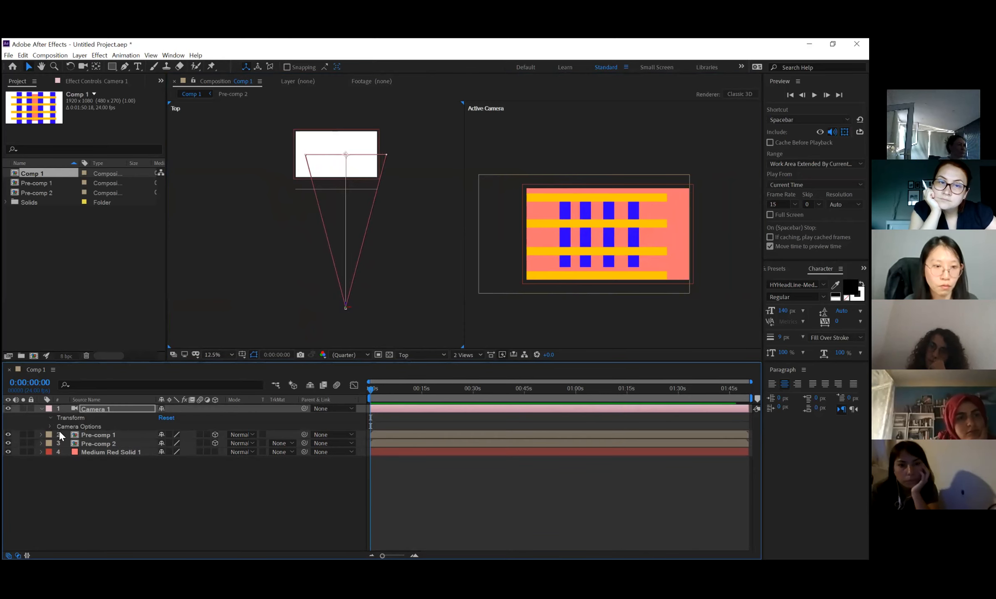
click(49, 417)
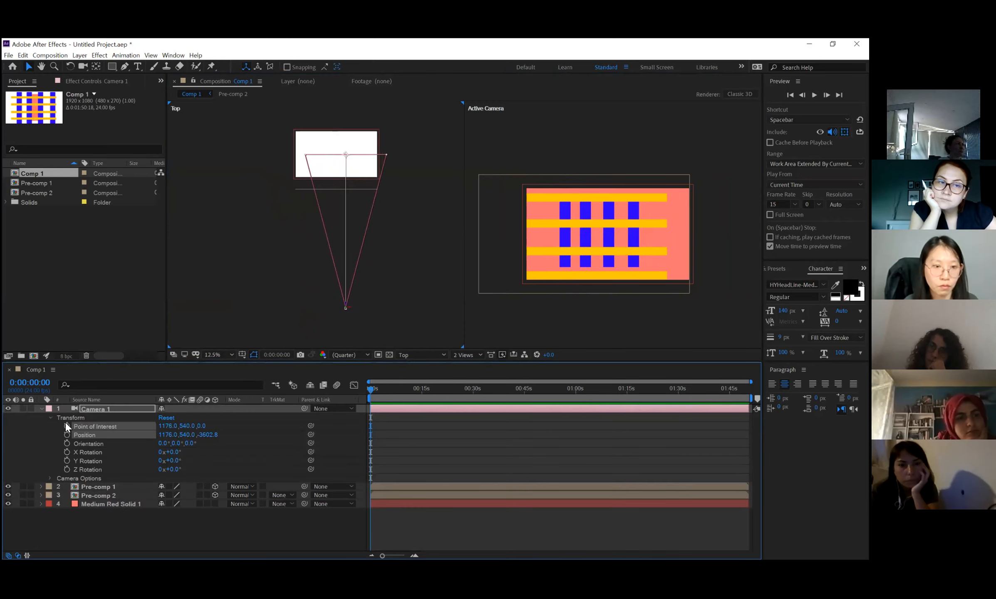
click(381, 389)
drag(350, 306, 331, 308)
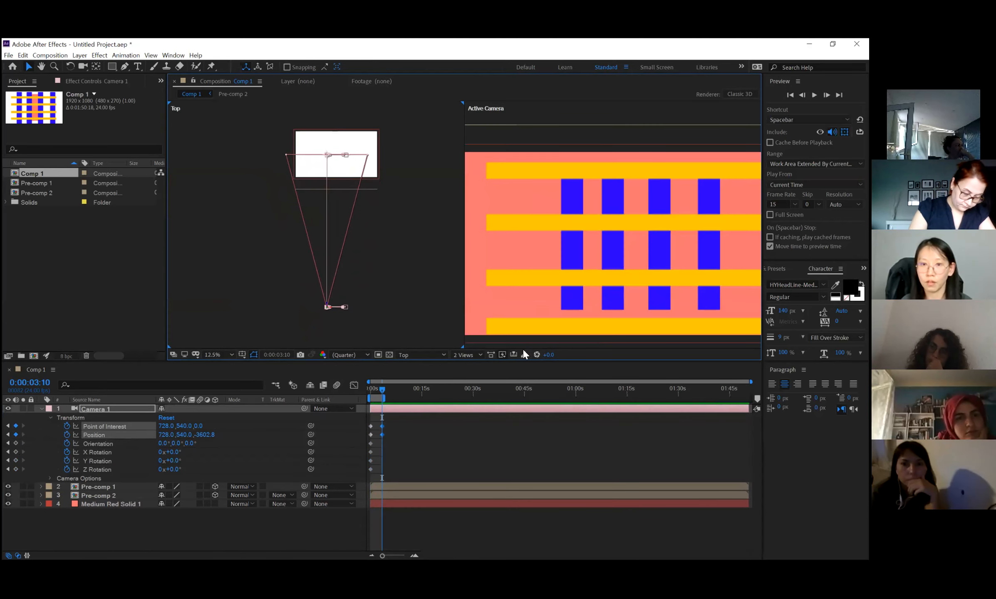
Switch to the 1 View layout and preview the camera movement through the Active Camera.
click(465, 354)
click(461, 366)
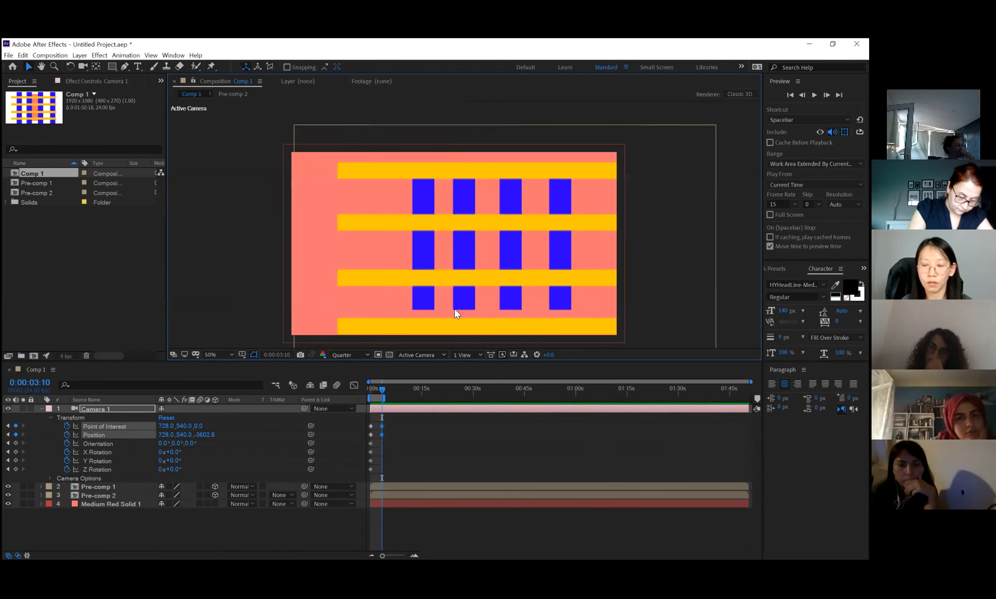
key(space)
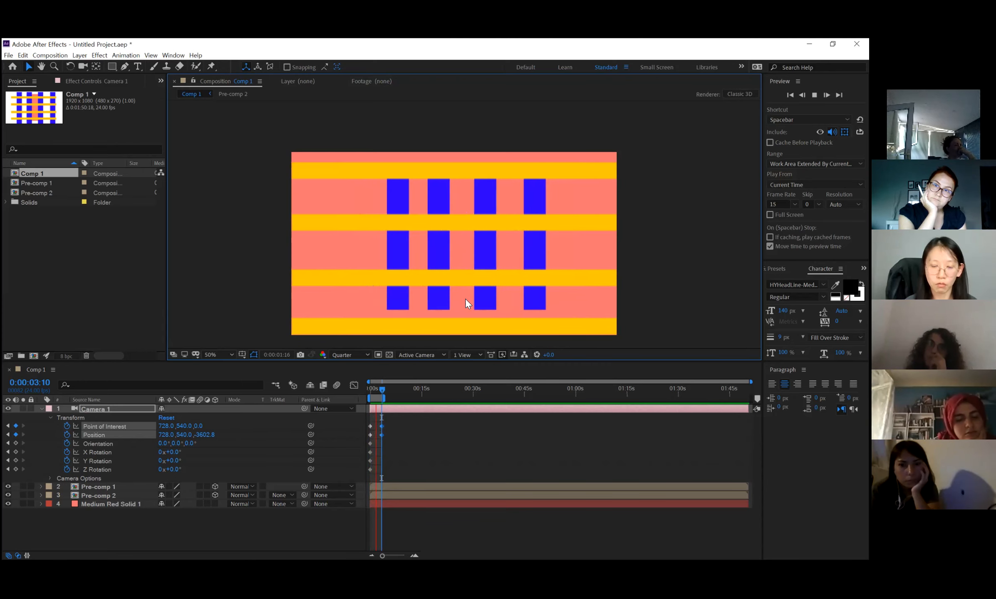
key(space)
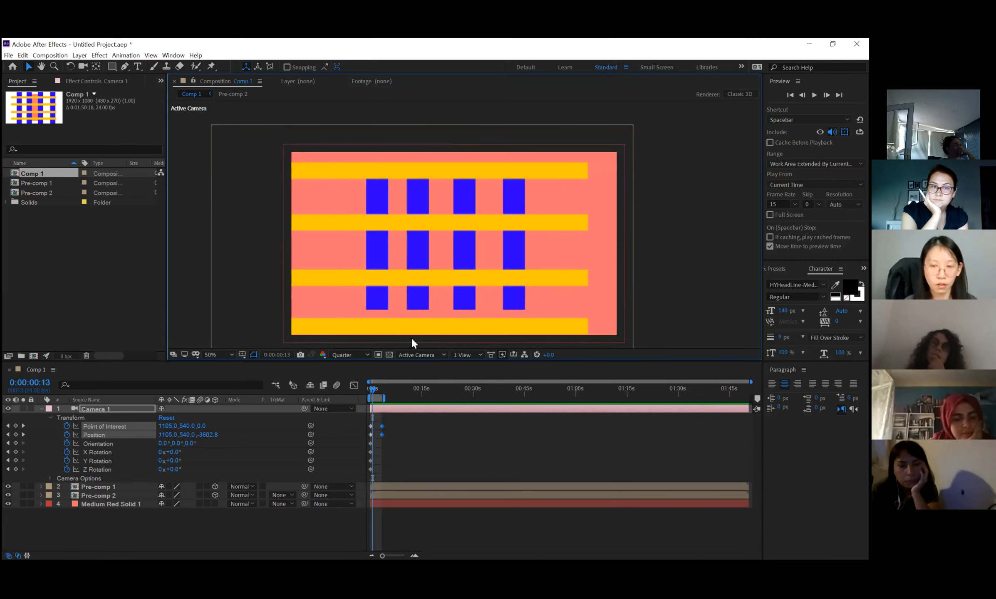
Switch to a four-view layout with a large Active Camera view beside small Top, Front and Right views.
key(comma)
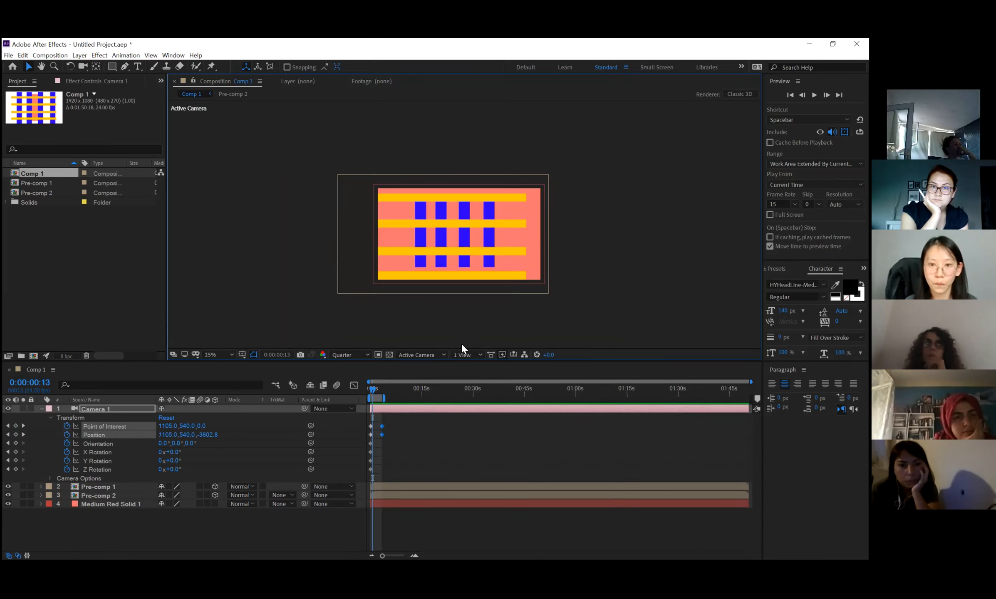
click(456, 353)
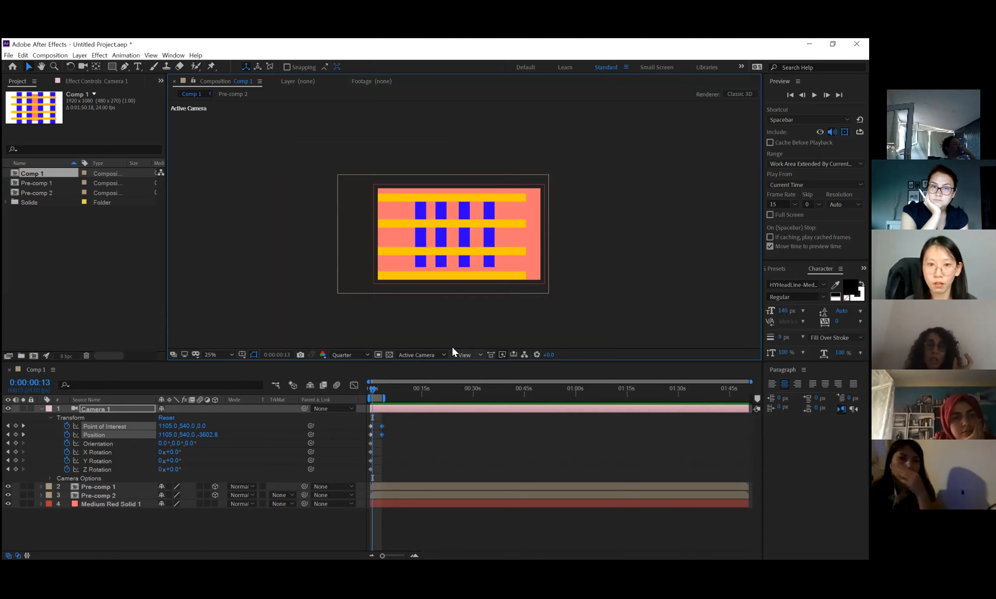
click(480, 310)
click(464, 355)
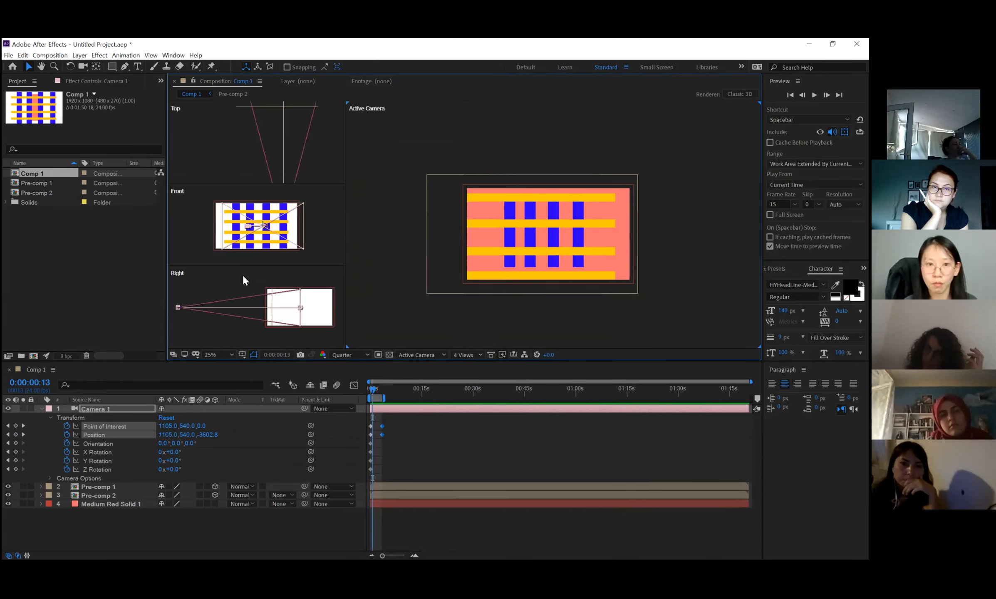
drag(215, 297, 232, 284)
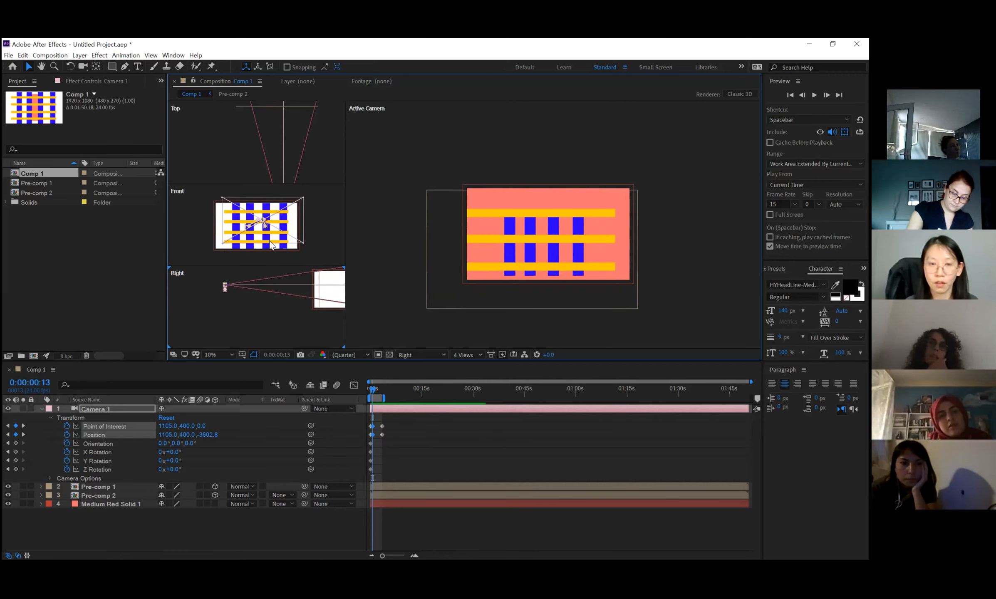
key(ctrl+z)
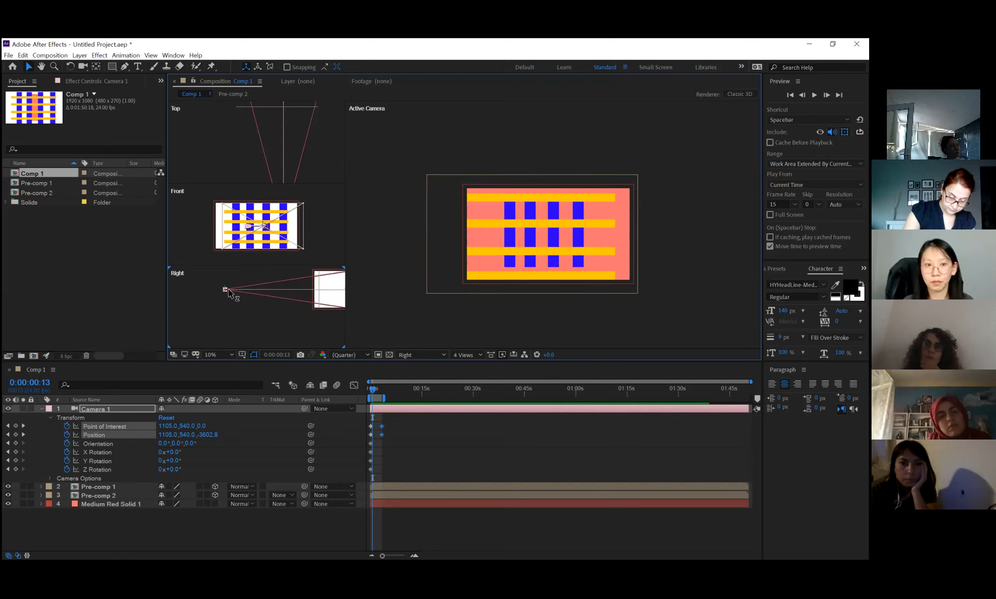
drag(229, 290, 275, 298)
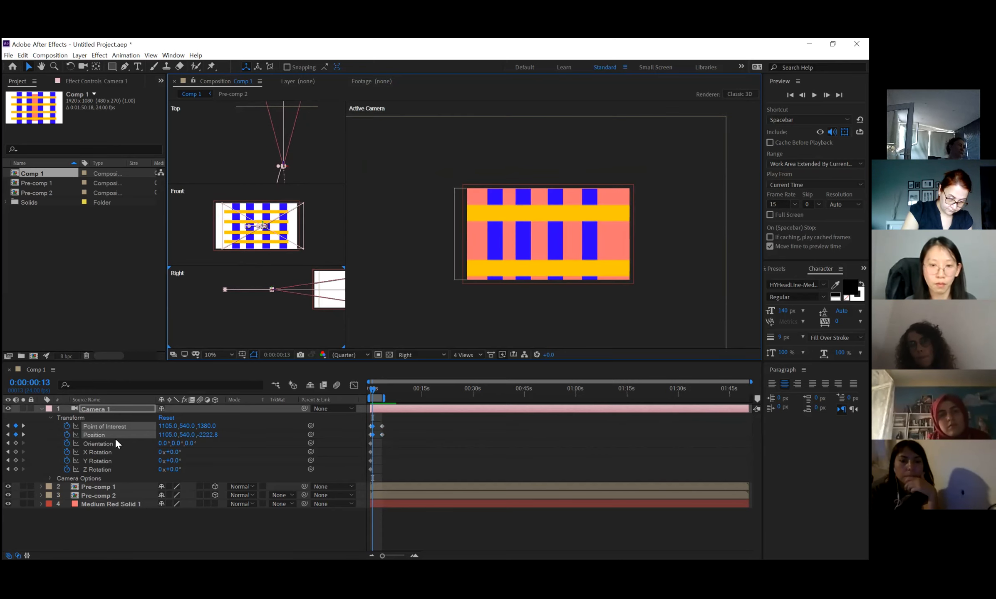
At the 0:00:03:10 keyframe, move Camera 1 forward towards the bars in the Right view, to a Z position of about -633.
click(24, 426)
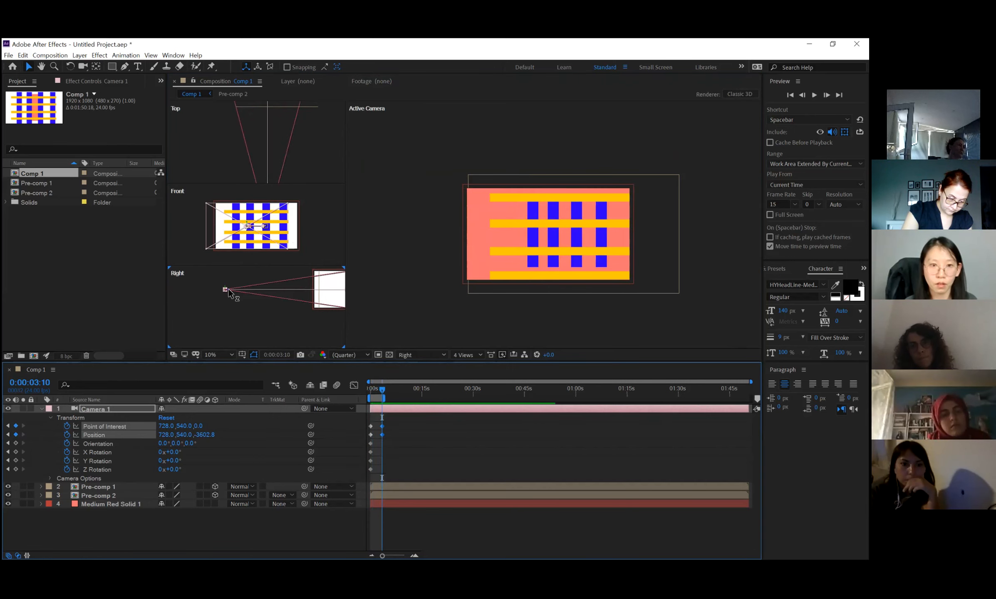
drag(228, 289, 330, 282)
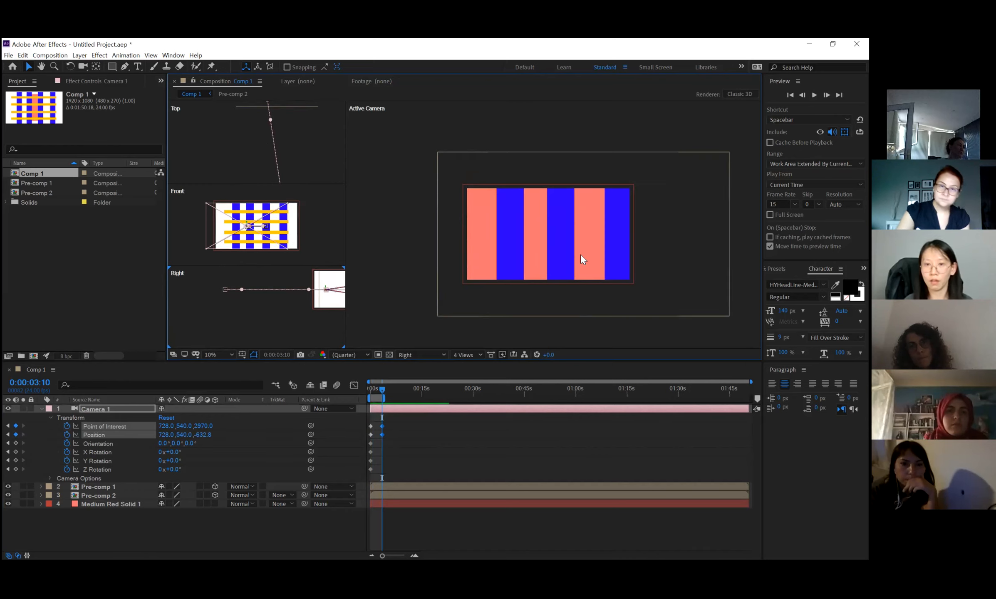
Preview the camera's combined sideways and forward movement in the Active Camera view, and stop the playback.
click(572, 304)
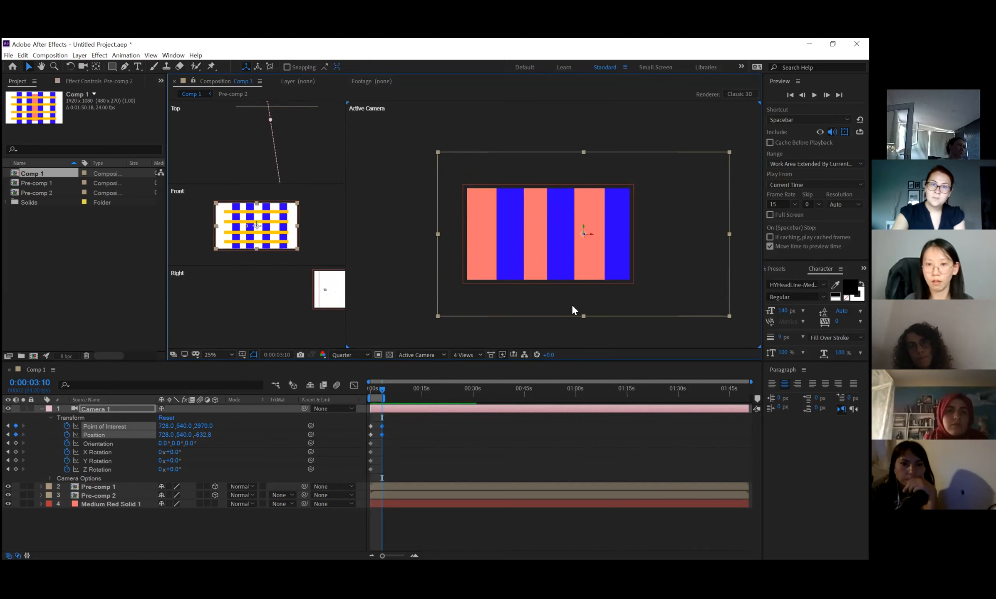
key(space)
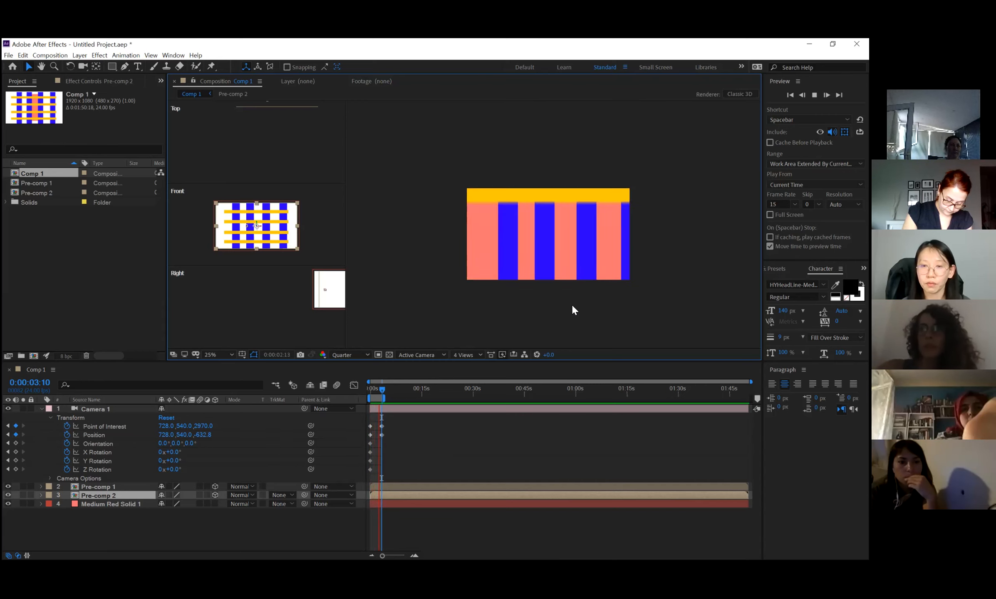
key(space)
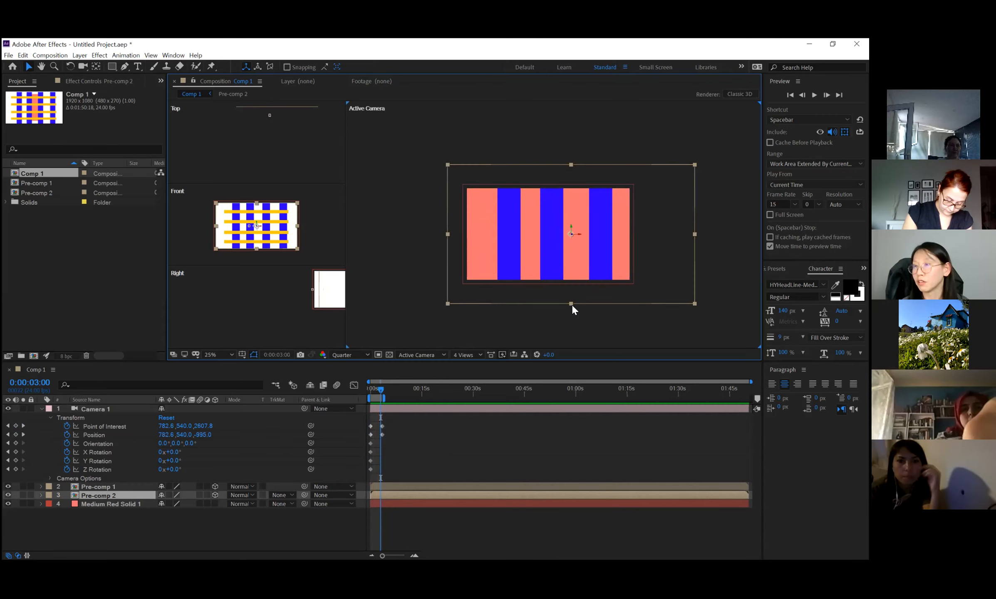